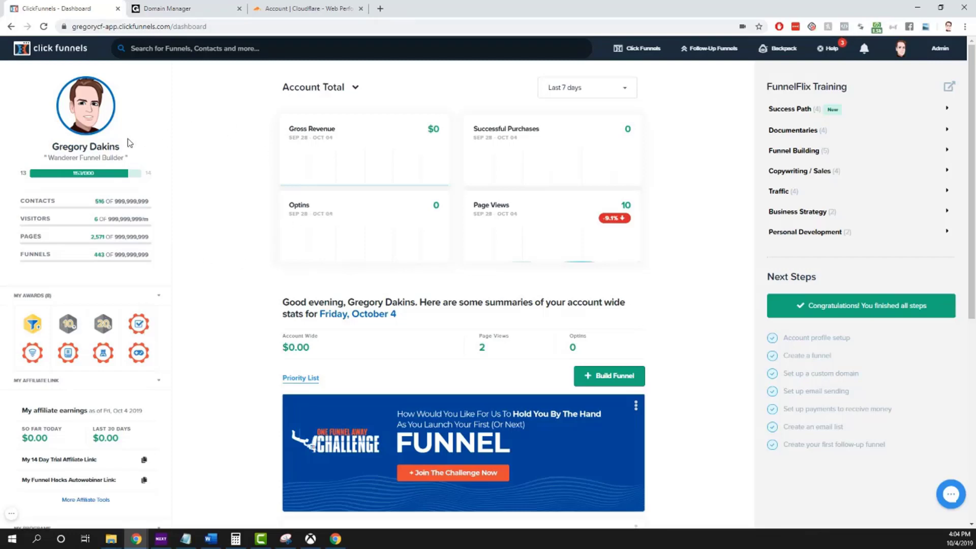
{"action": "mouse_move", "coordinate": [901, 48]}
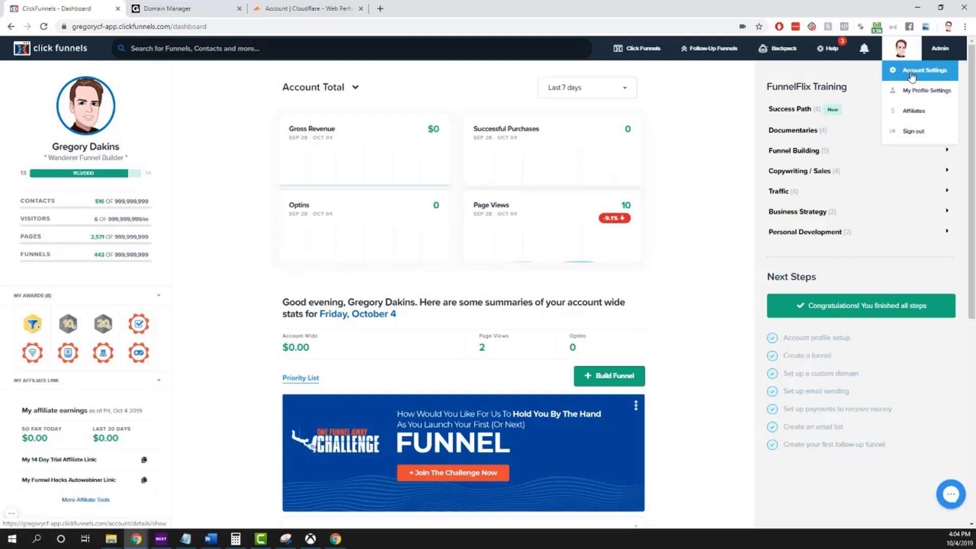
{"action": "left_click", "coordinate": [910, 75]}
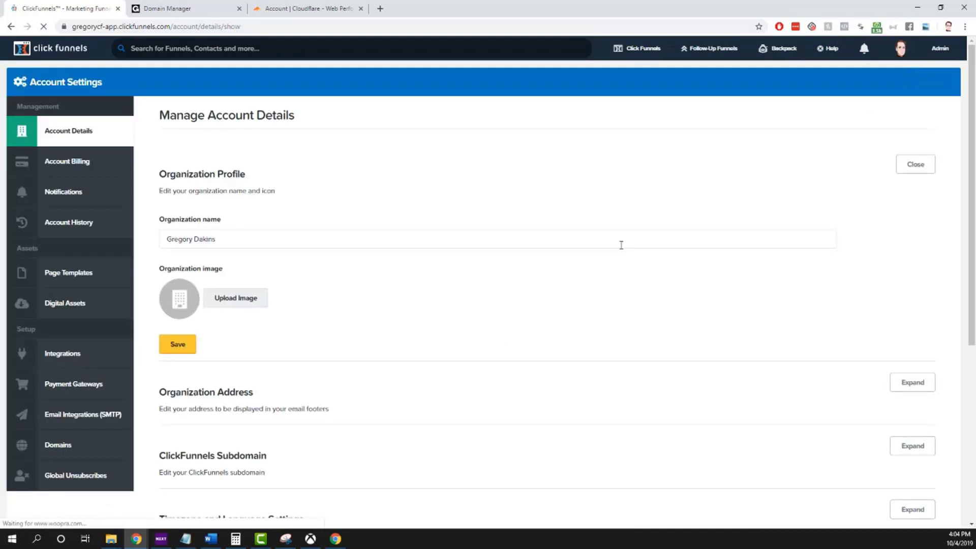
{"action": "left_click", "coordinate": [57, 450]}
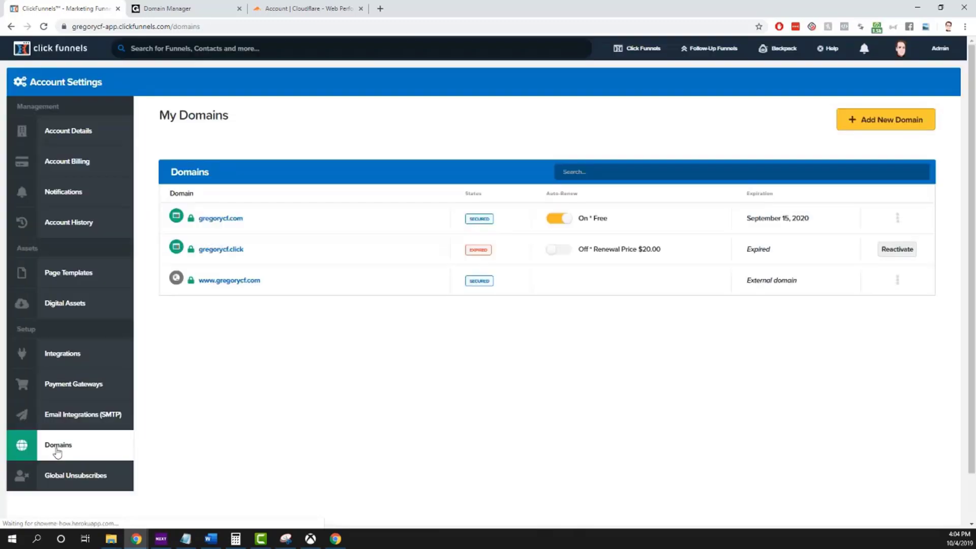
{"action": "left_click", "coordinate": [891, 122]}
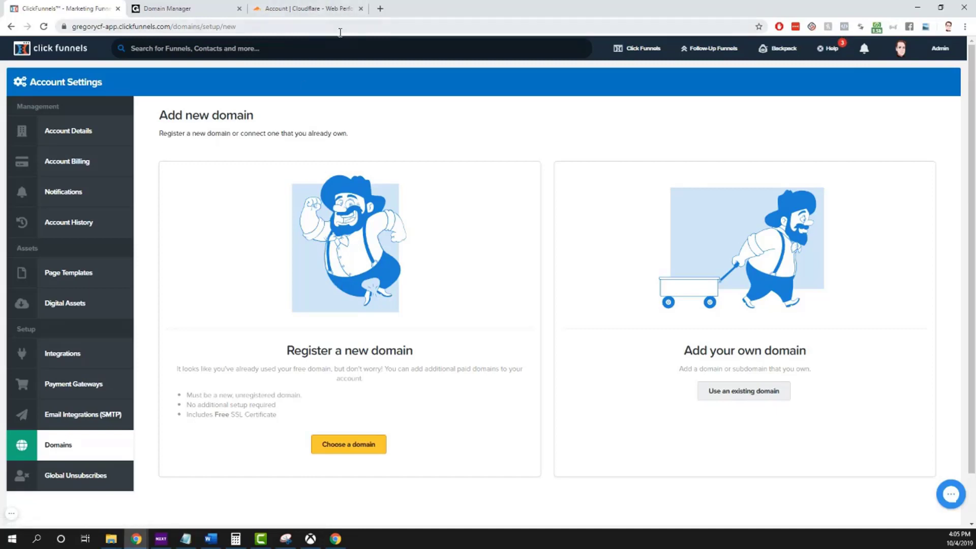
{"action": "left_click", "coordinate": [740, 388]}
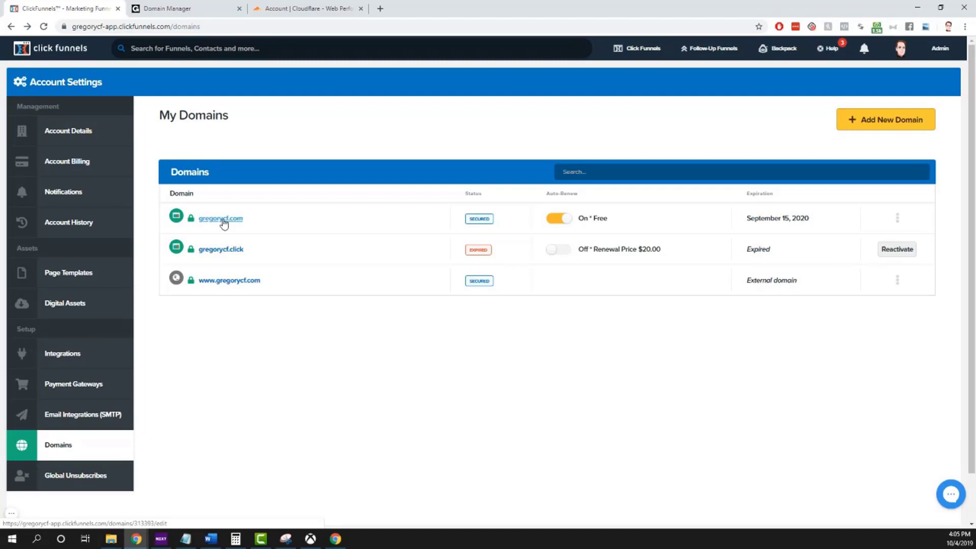
Step: Review gregorycf.com's zone records and its default page 'gregorycf.click Test Landing Page / Optin'
{"action": "left_click", "coordinate": [898, 218]}
{"action": "left_click", "coordinate": [883, 231]}
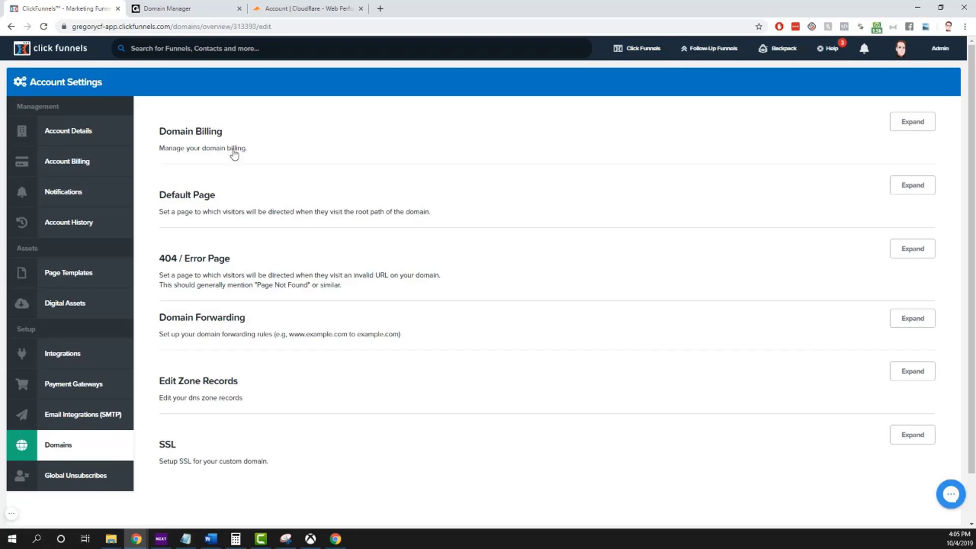
{"action": "left_click", "coordinate": [913, 372]}
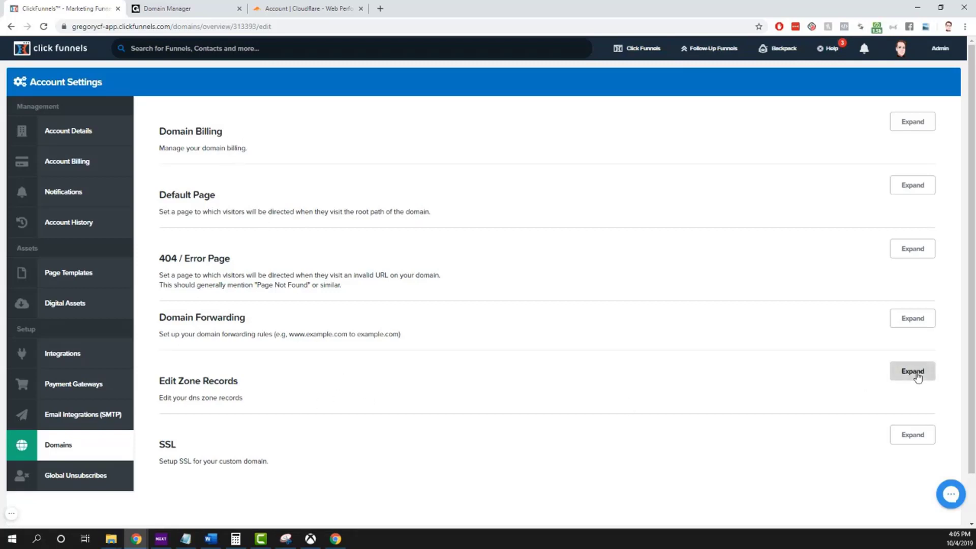
{"action": "scroll", "coordinate": [474, 396], "scroll_direction": "down", "scroll_amount": 2}
{"action": "scroll", "coordinate": [474, 397], "scroll_direction": "down", "scroll_amount": 2}
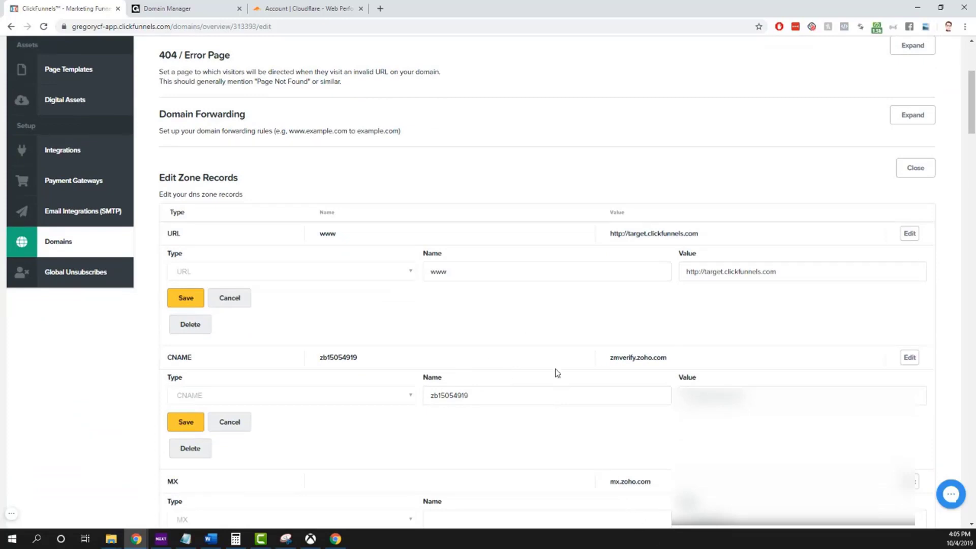
{"action": "scroll", "coordinate": [500, 249], "scroll_direction": "up", "scroll_amount": 4}
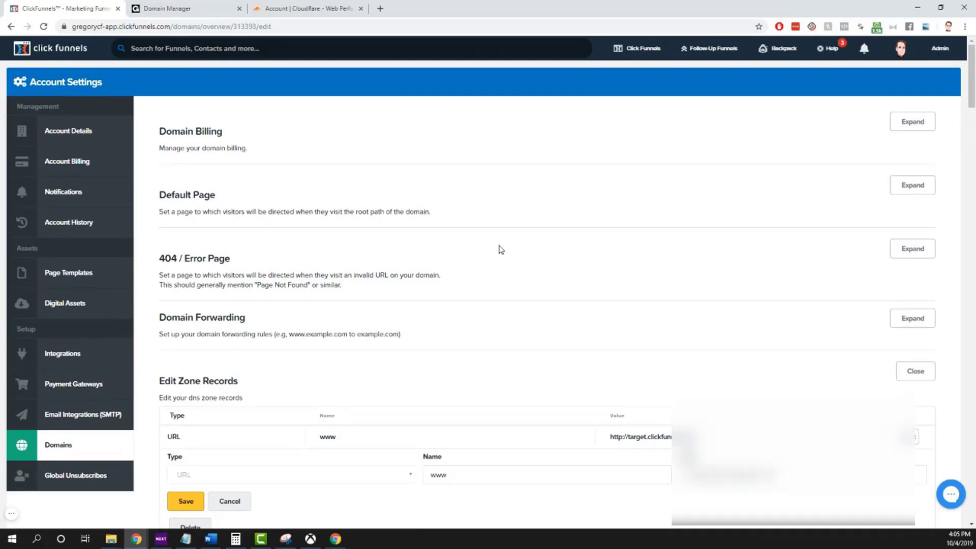
{"action": "scroll", "coordinate": [624, 426], "scroll_direction": "down", "scroll_amount": 2}
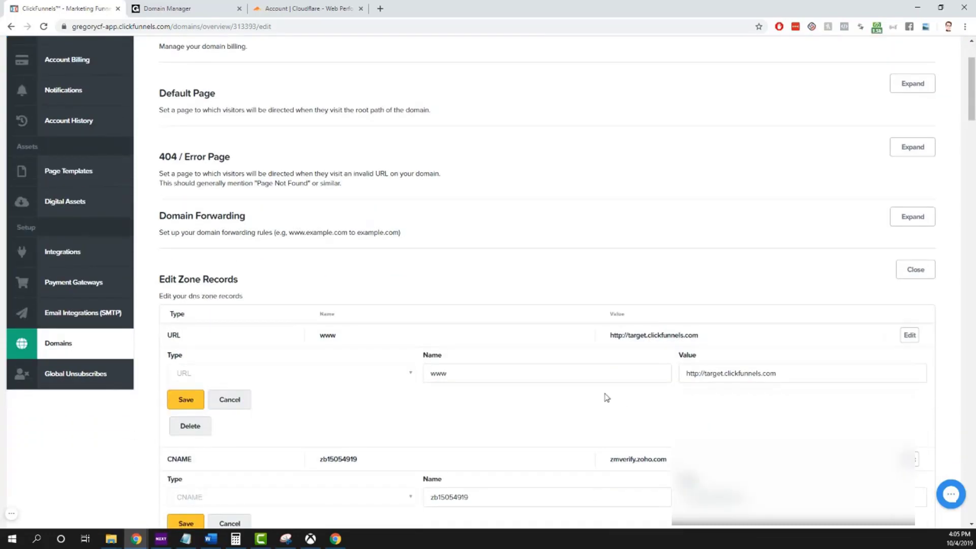
{"action": "scroll", "coordinate": [608, 404], "scroll_direction": "up", "scroll_amount": 2}
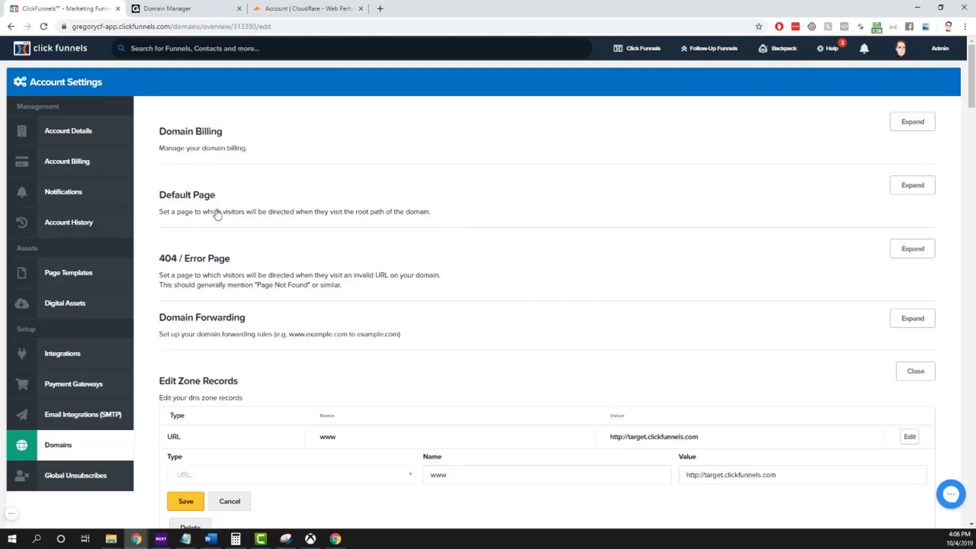
{"action": "left_click", "coordinate": [913, 185]}
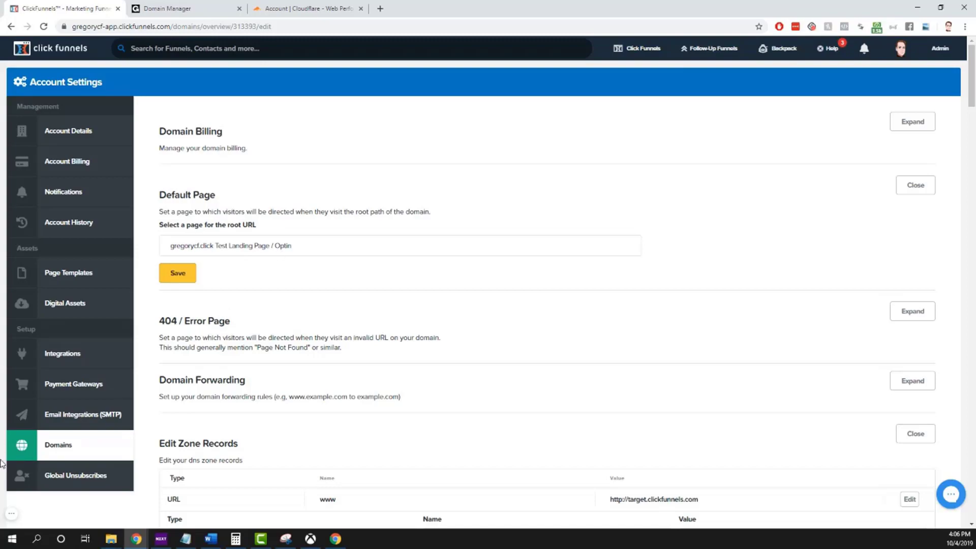
Step: Accept and submit ClickFunnels' updated terms of service from the Domains page
{"action": "left_click", "coordinate": [61, 446]}
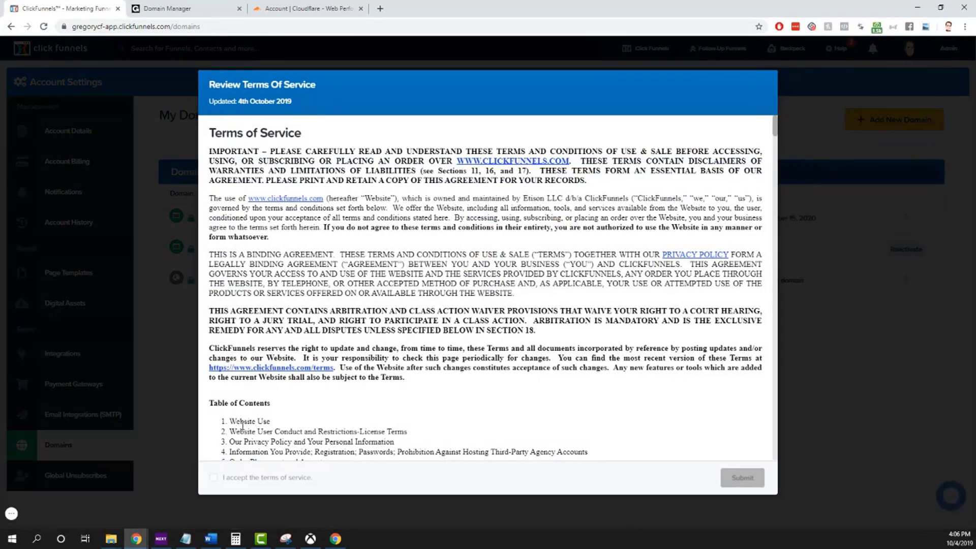
{"action": "scroll", "coordinate": [292, 336], "scroll_direction": "down", "scroll_amount": 6}
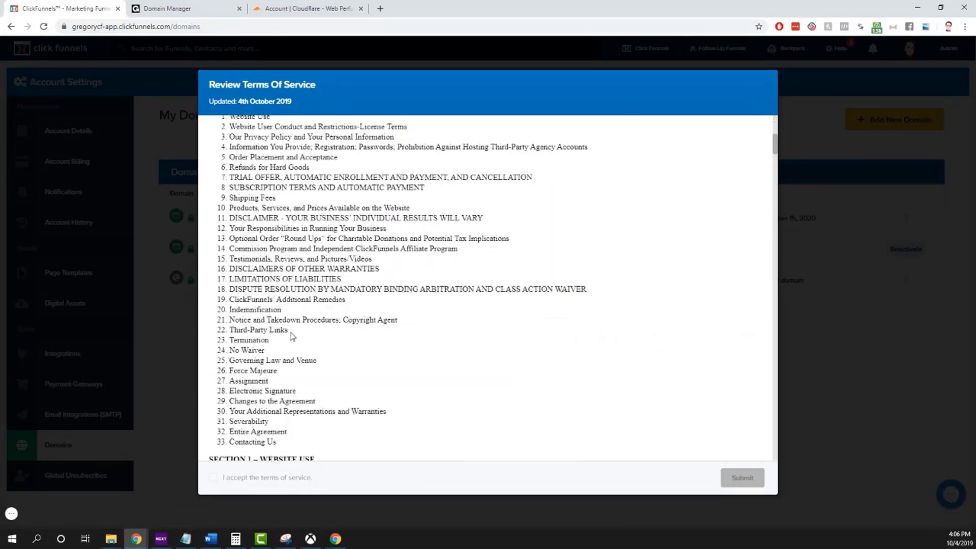
{"action": "scroll", "coordinate": [293, 336], "scroll_direction": "down", "scroll_amount": 20}
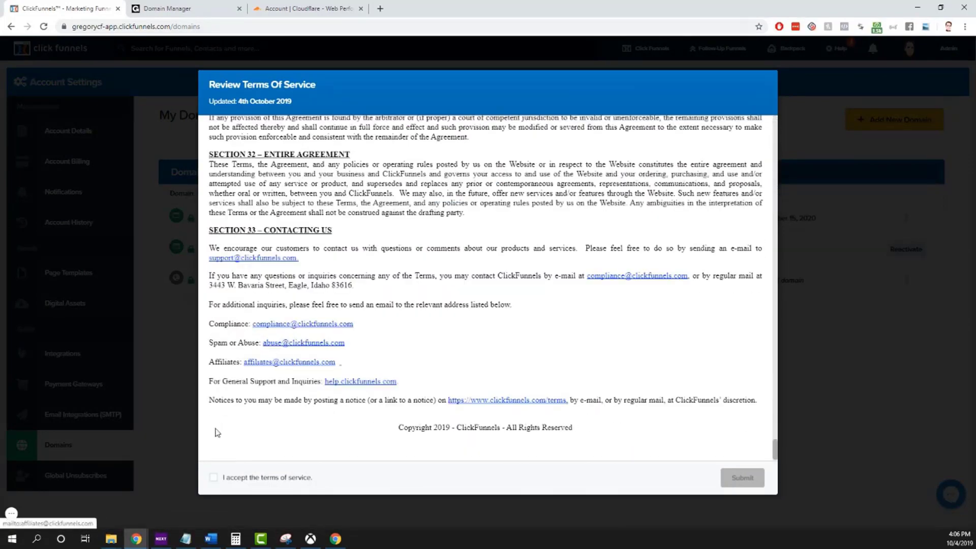
{"action": "left_click", "coordinate": [214, 477]}
{"action": "left_click", "coordinate": [736, 478]}
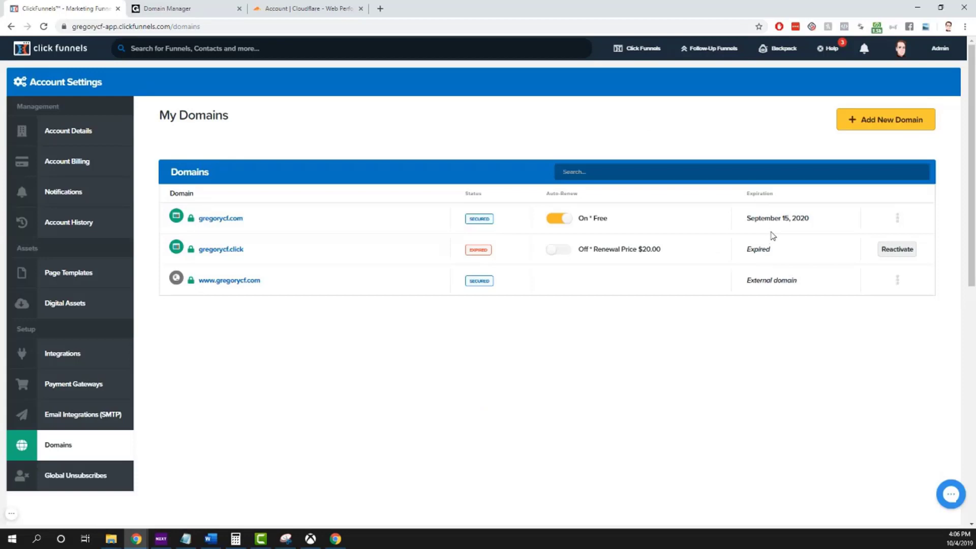
{"action": "left_click", "coordinate": [875, 131]}
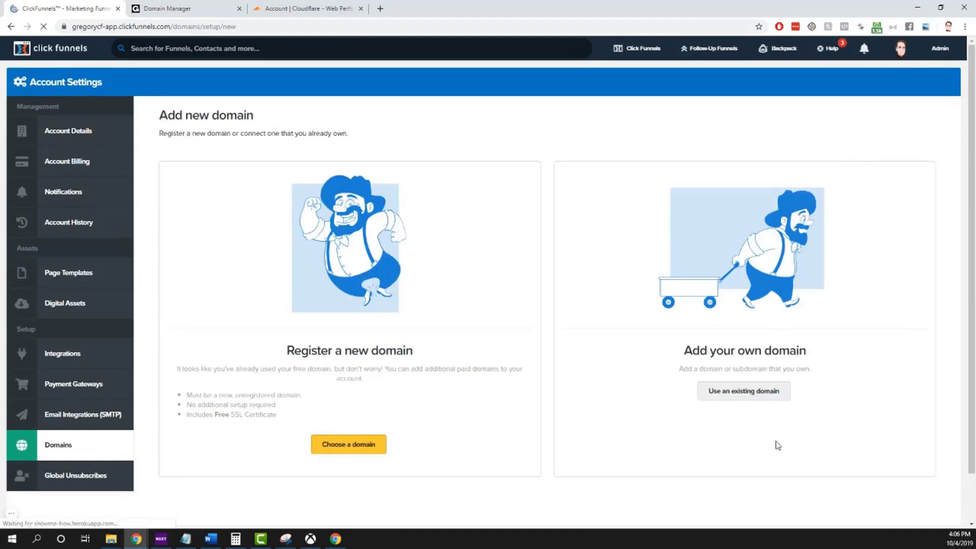
{"action": "left_click", "coordinate": [741, 395]}
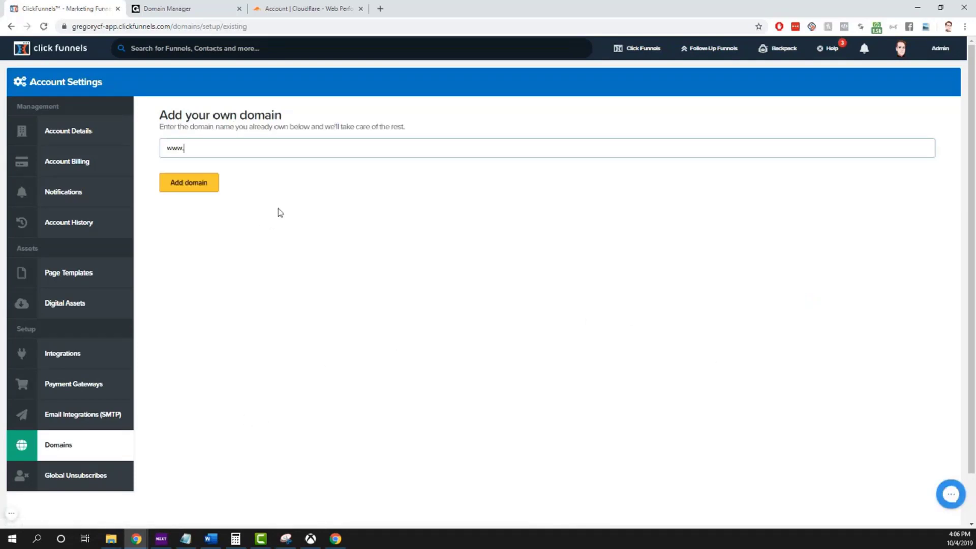
{"action": "type", "text": "."}
Step: Reload krazysk8.com's GoDaddy DNS page to show default nameservers ns29 and ns30.domaincontrol.com
{"action": "left_click", "coordinate": [183, 15]}
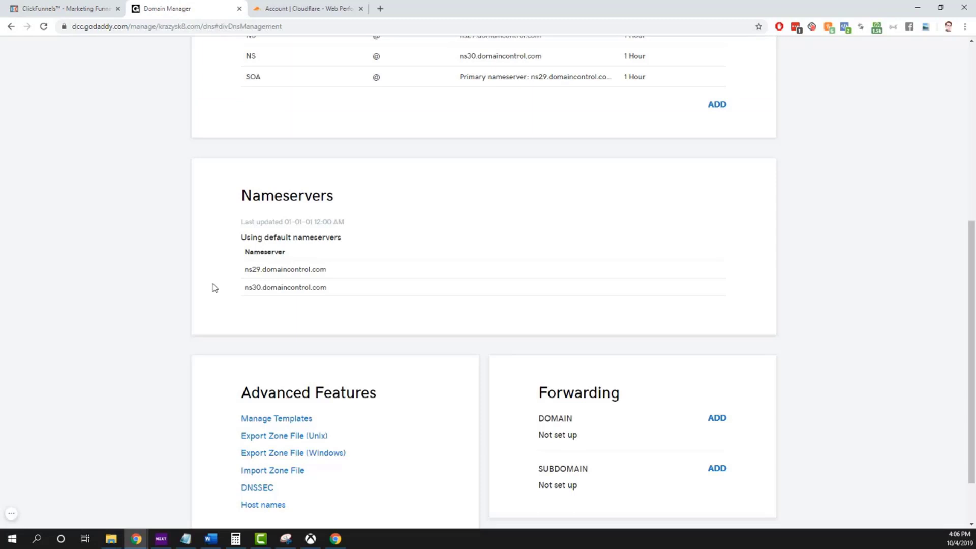
{"action": "scroll", "coordinate": [206, 397], "scroll_direction": "up", "scroll_amount": 6}
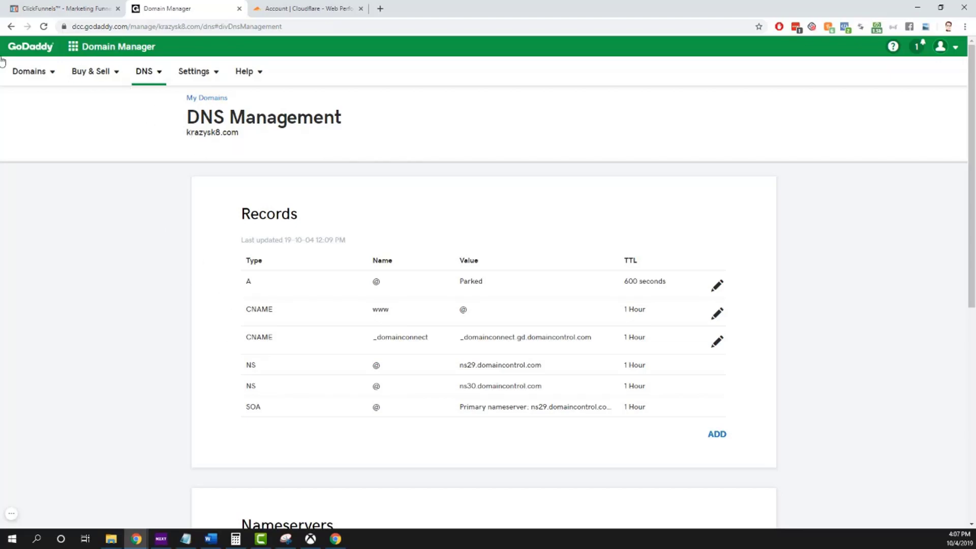
{"action": "left_click", "coordinate": [160, 75]}
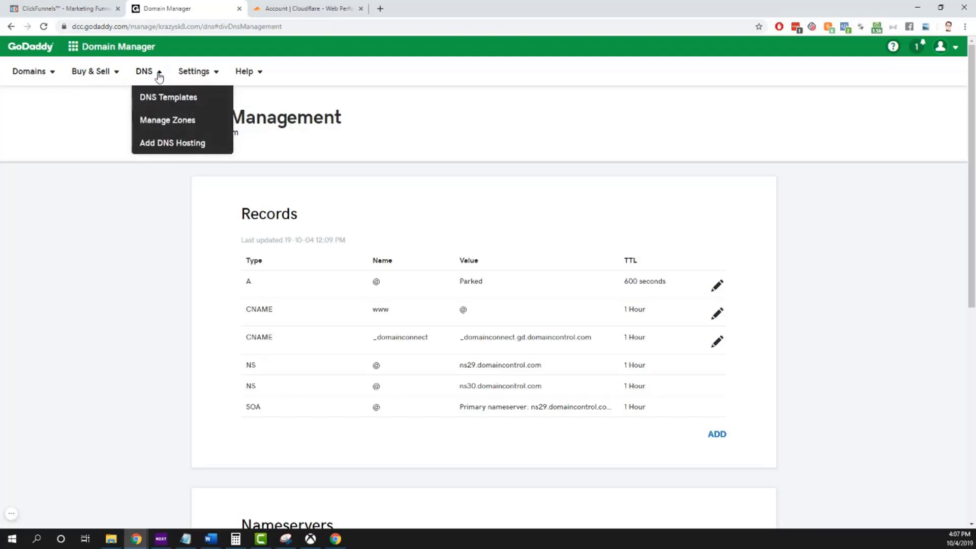
{"action": "left_click", "coordinate": [181, 261]}
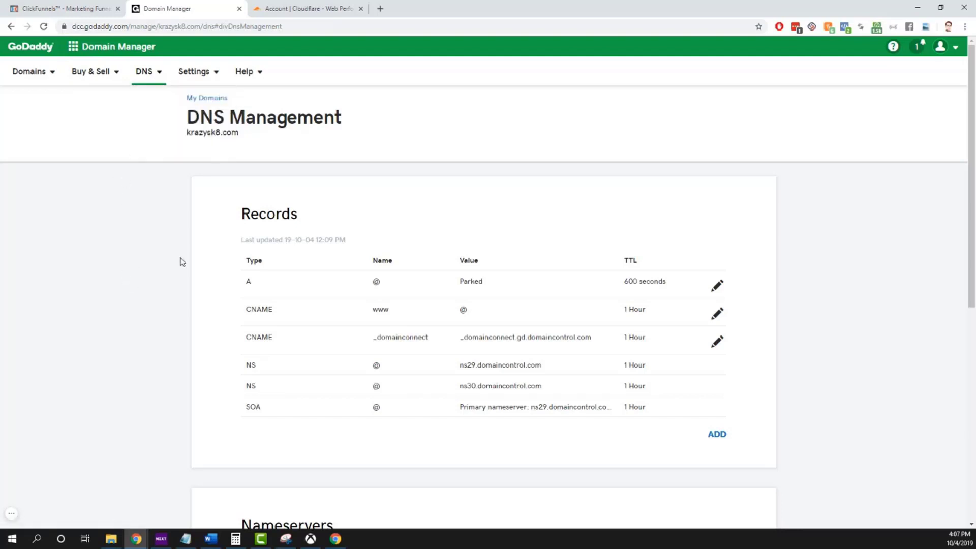
{"action": "scroll", "coordinate": [257, 213], "scroll_direction": "down", "scroll_amount": 1}
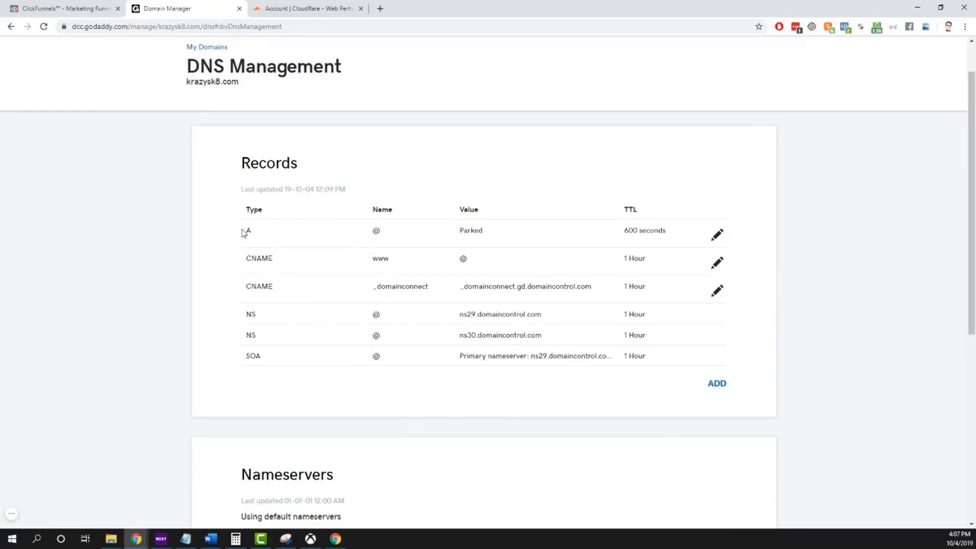
{"action": "scroll", "coordinate": [522, 280], "scroll_direction": "down", "scroll_amount": 3}
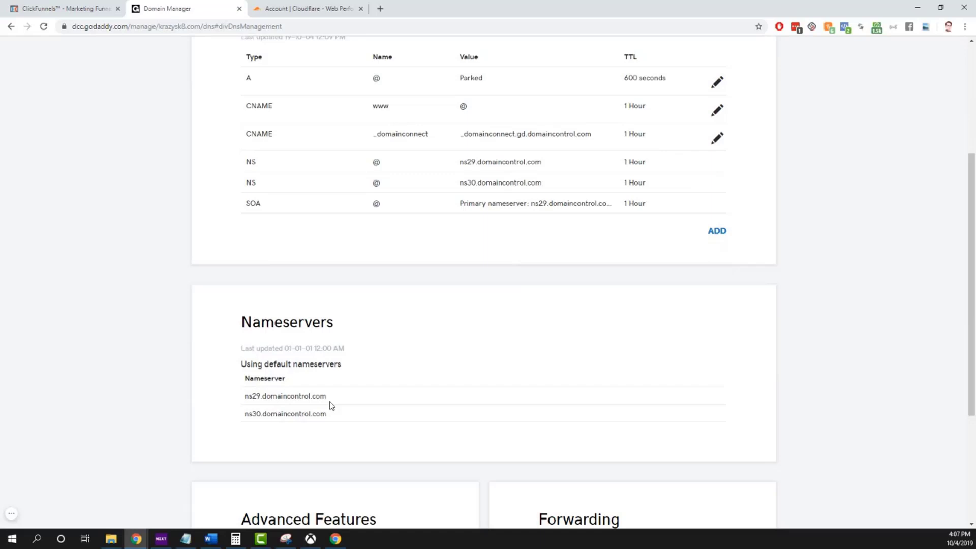
{"action": "left_click", "coordinate": [44, 26]}
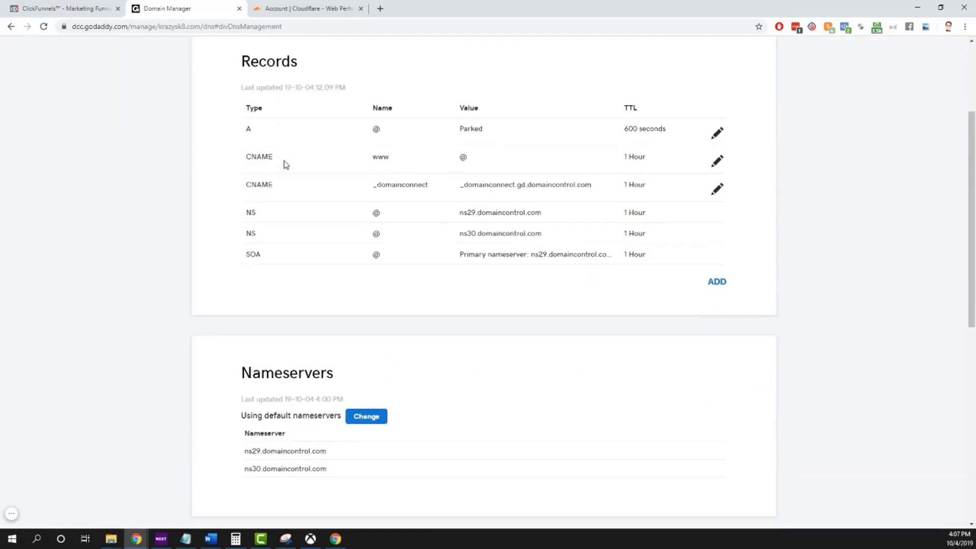
{"action": "scroll", "coordinate": [329, 436], "scroll_direction": "up", "scroll_amount": 2}
{"action": "scroll", "coordinate": [329, 414], "scroll_direction": "down", "scroll_amount": 1}
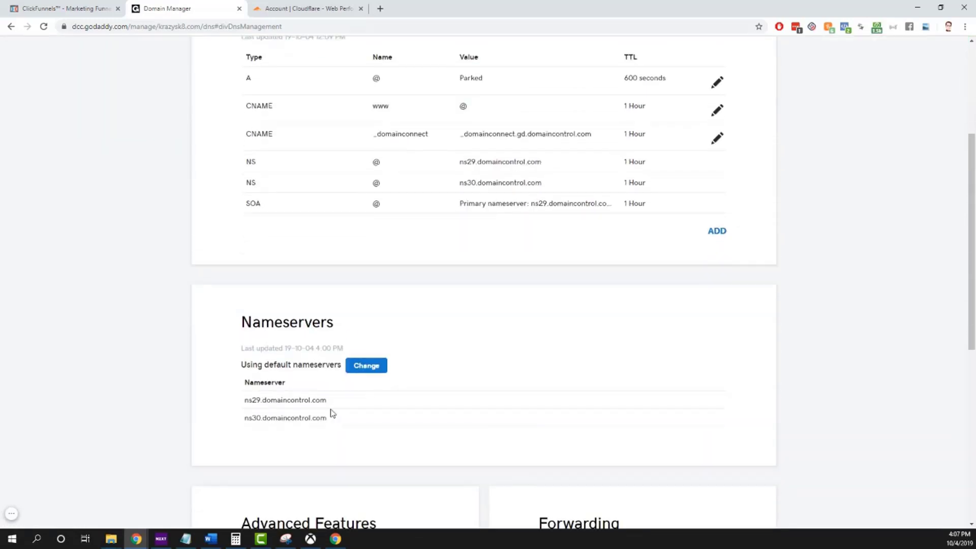
Step: Set krazysk8.com's GoDaddy nameserver type to Custom, then go to the Cloudflare dashboard
{"action": "left_click", "coordinate": [375, 370]}
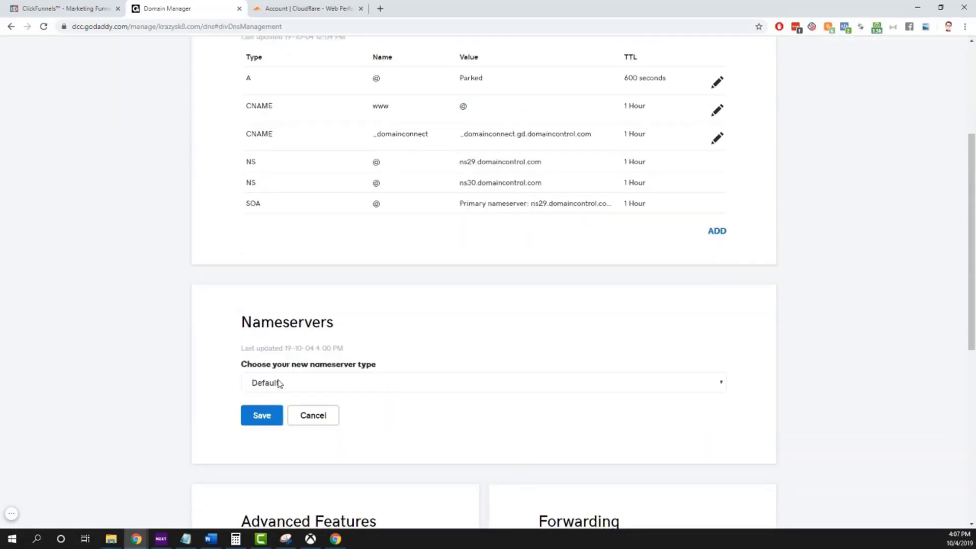
{"action": "left_click", "coordinate": [303, 387]}
{"action": "left_click", "coordinate": [277, 414]}
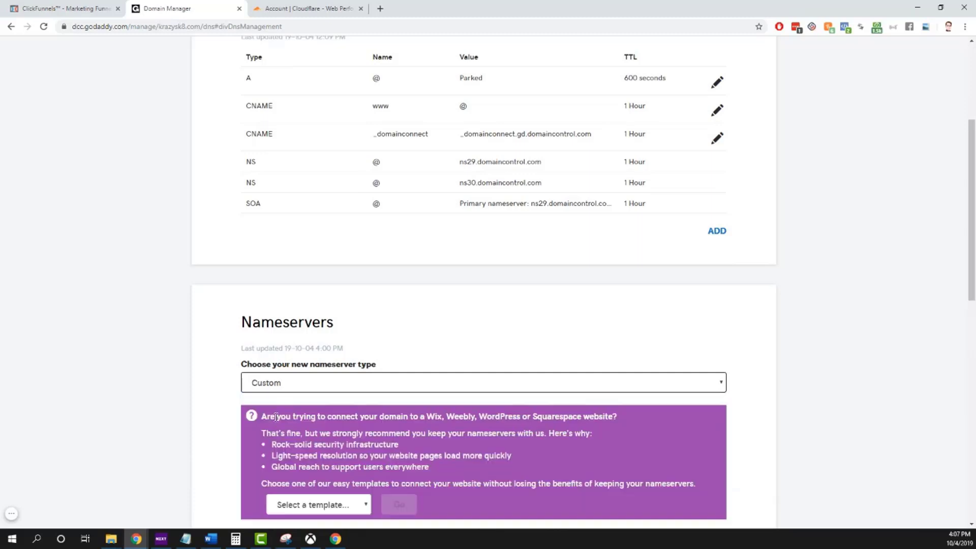
{"action": "scroll", "coordinate": [207, 342], "scroll_direction": "down", "scroll_amount": 4}
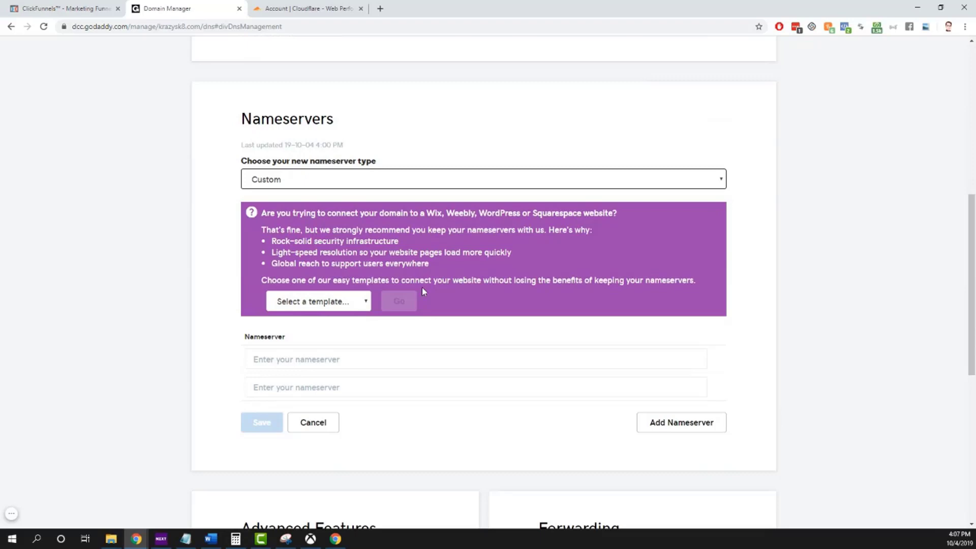
{"action": "scroll", "coordinate": [529, 267], "scroll_direction": "down", "scroll_amount": 1}
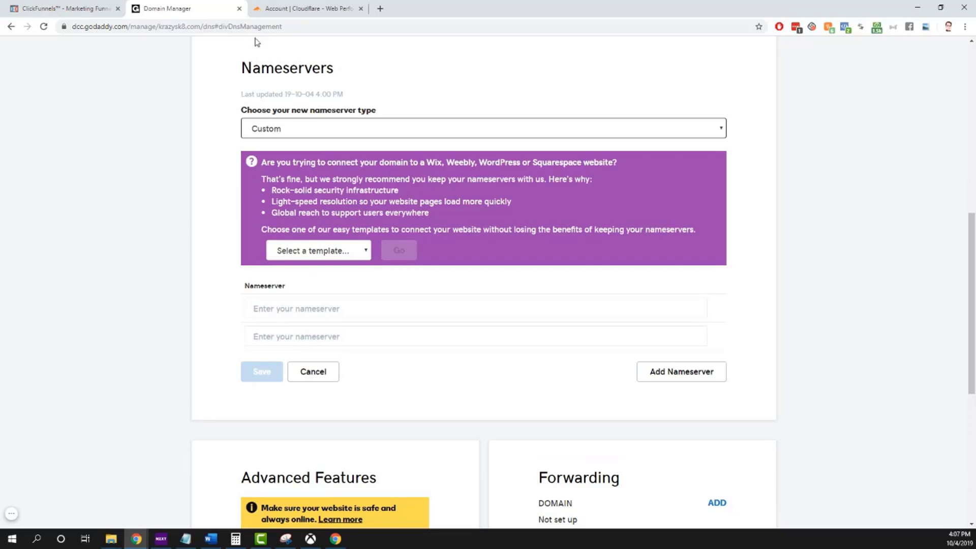
{"action": "left_click", "coordinate": [287, 11]}
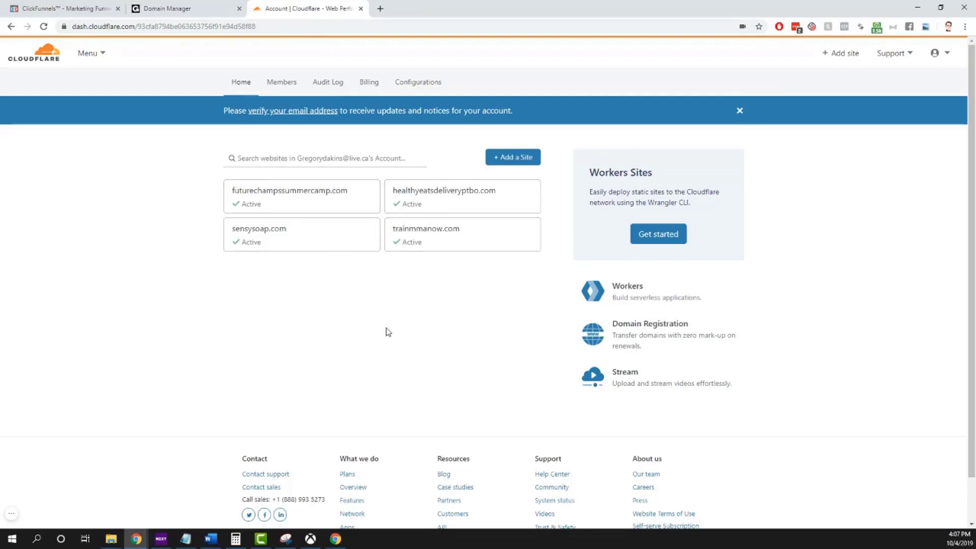
Step: Add krazysk8.com as a new site in Cloudflare
{"action": "left_click", "coordinate": [519, 158]}
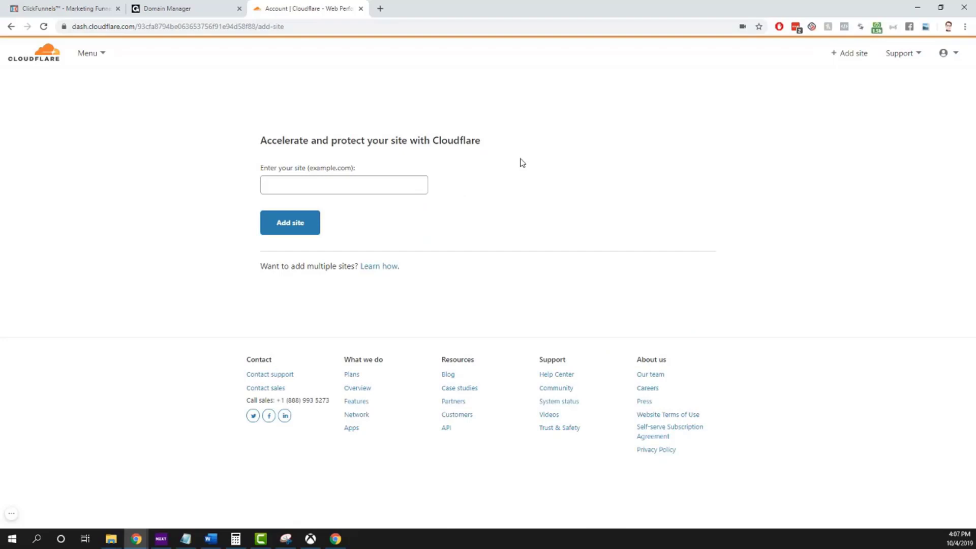
{"action": "left_click", "coordinate": [369, 189]}
{"action": "type", "text": "krazysk8.com"}
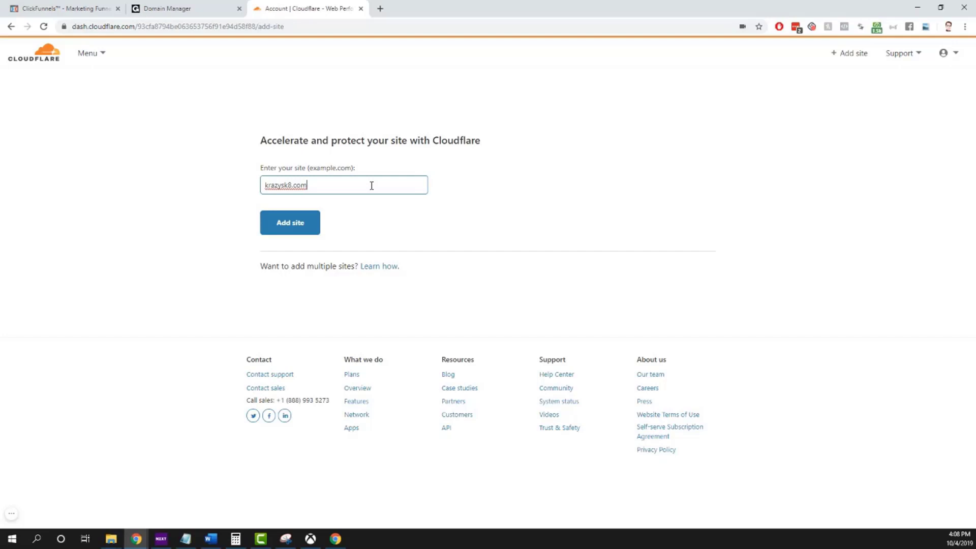
{"action": "left_click", "coordinate": [284, 230]}
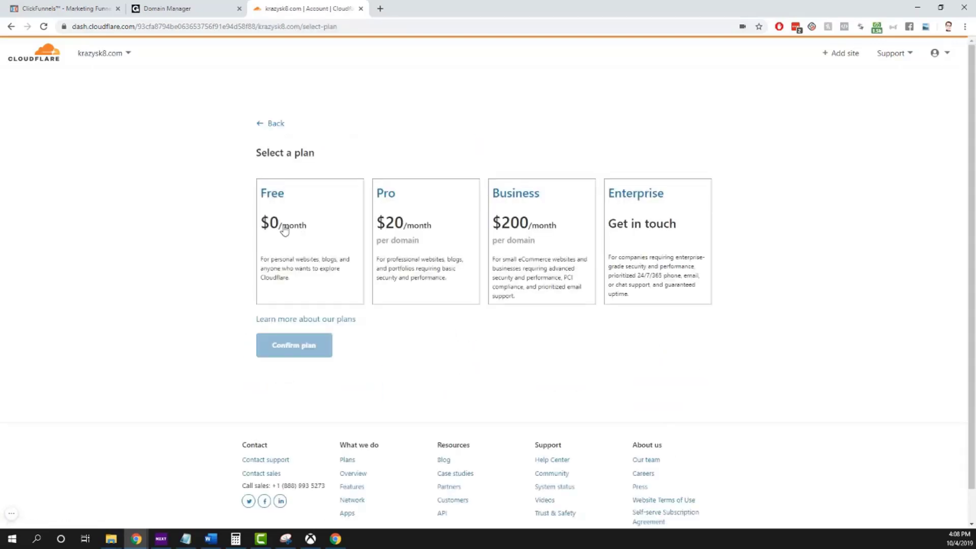
Step: Confirm the Free plan, pass the DNS scan, and copy nameserver alan.ns.cloudflare.com
{"action": "left_click", "coordinate": [309, 234]}
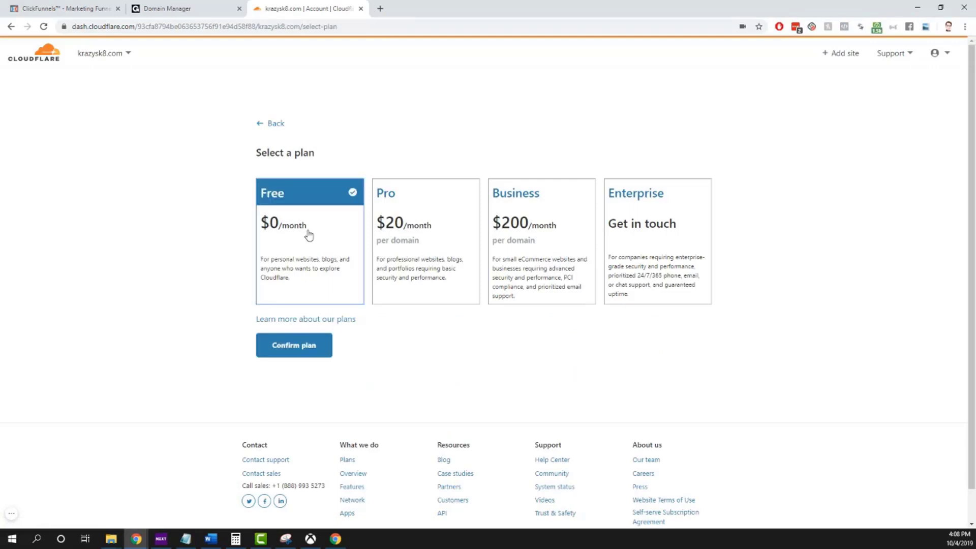
{"action": "left_click", "coordinate": [307, 348]}
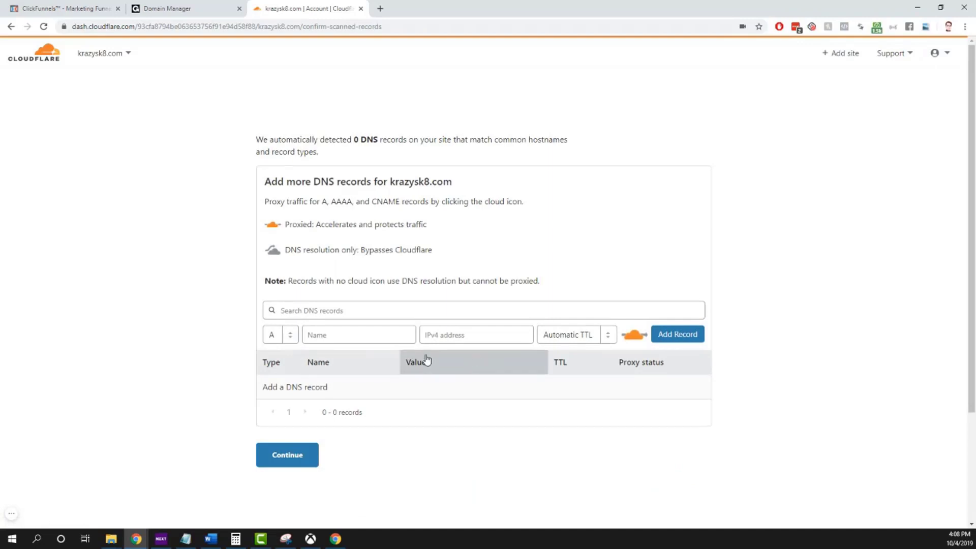
{"action": "left_click", "coordinate": [285, 456]}
{"action": "scroll", "coordinate": [288, 418], "scroll_direction": "down", "scroll_amount": 3}
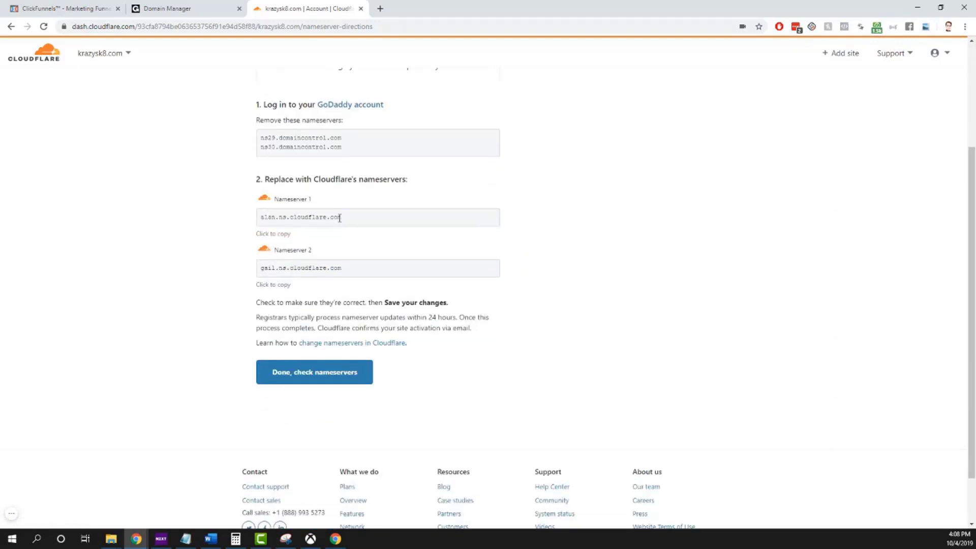
{"action": "left_click_drag", "start_coordinate": [342, 220], "coordinate": [259, 217]}
{"action": "key", "text": "ctrl+c"}
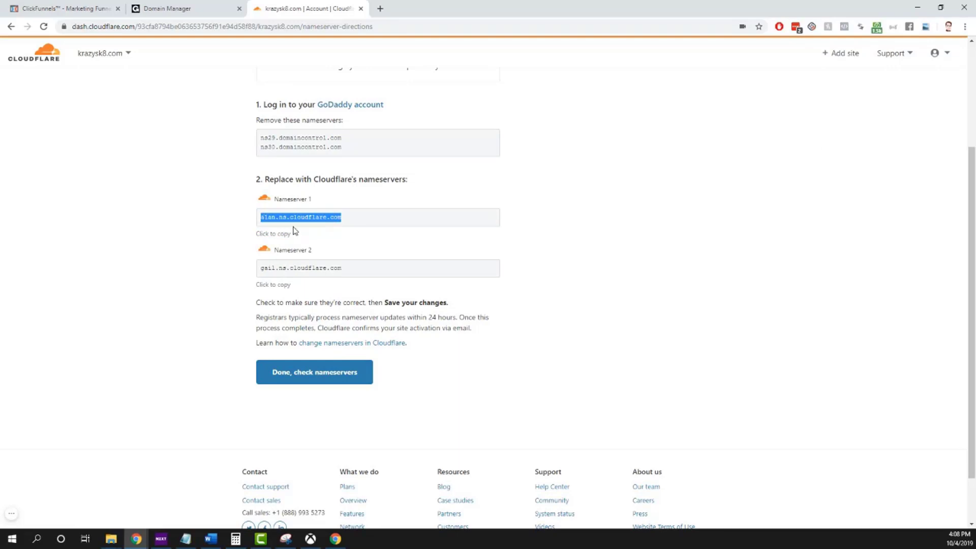
Step: Paste alan.ns.cloudflare.com and gail.ns.cloudflare.com into GoDaddy's two nameserver fields
{"action": "left_click", "coordinate": [195, 11]}
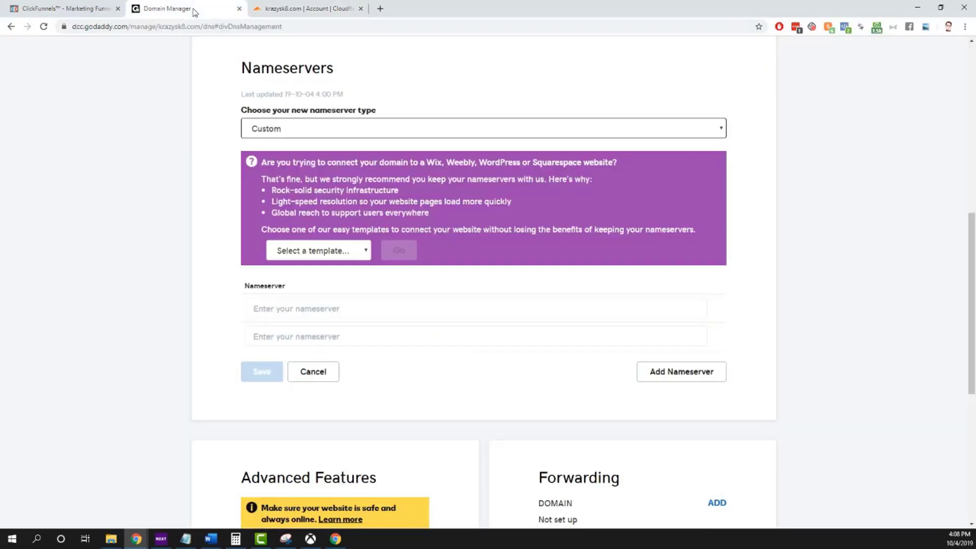
{"action": "left_click", "coordinate": [287, 311]}
{"action": "key", "text": "ctrl+v"}
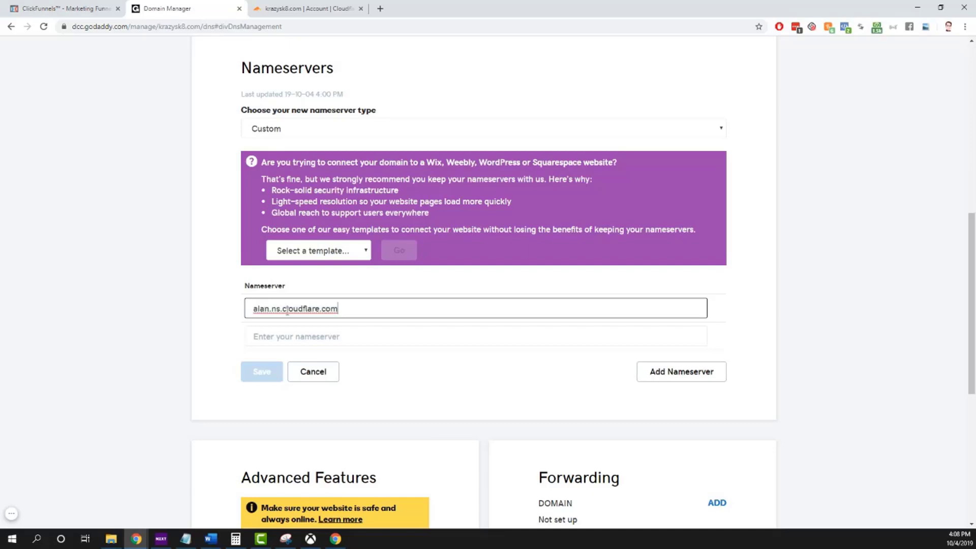
{"action": "left_click", "coordinate": [300, 9]}
{"action": "left_click_drag", "start_coordinate": [344, 269], "coordinate": [262, 275]}
{"action": "key", "text": "ctrl+c"}
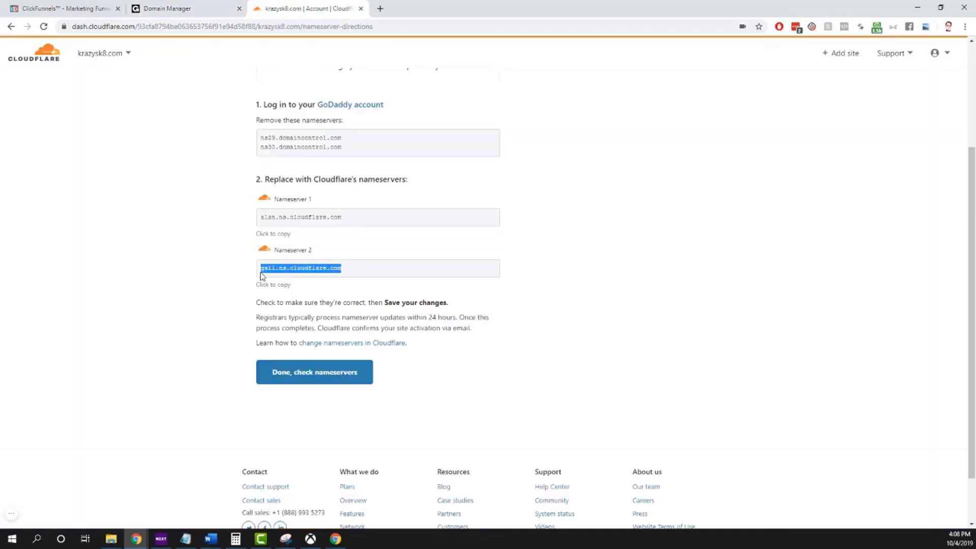
{"action": "left_click", "coordinate": [186, 8]}
{"action": "left_click", "coordinate": [275, 336]}
{"action": "key", "text": "ctrl+v"}
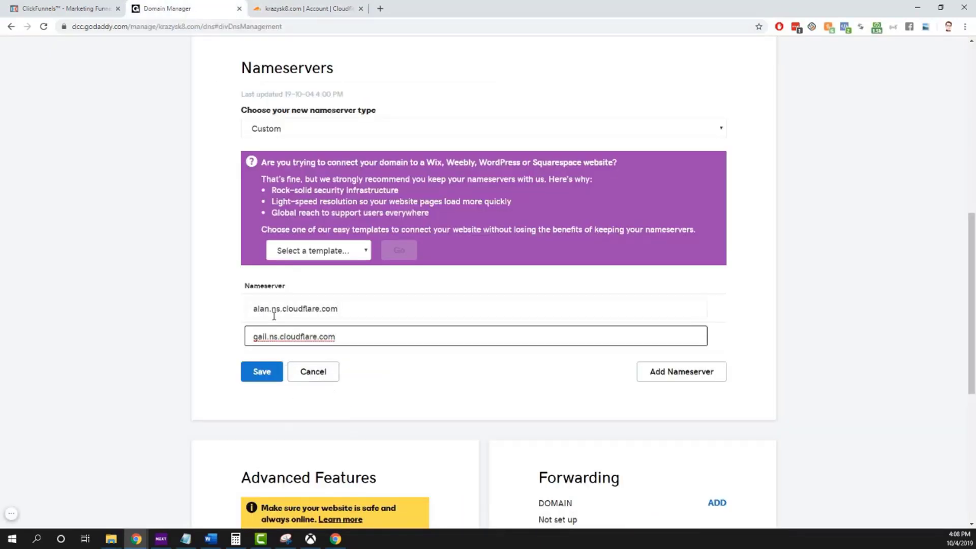
Step: Check both nameserver entries, save them, and return to Cloudflare's nameserver instructions
{"action": "left_click", "coordinate": [255, 310]}
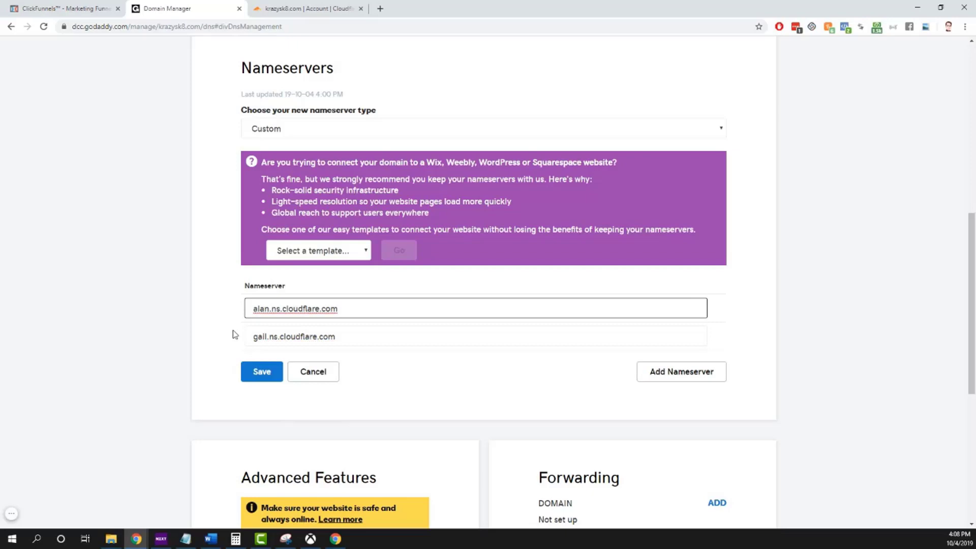
{"action": "double_click", "coordinate": [334, 311]}
{"action": "left_click", "coordinate": [349, 310]}
{"action": "left_click", "coordinate": [256, 337]}
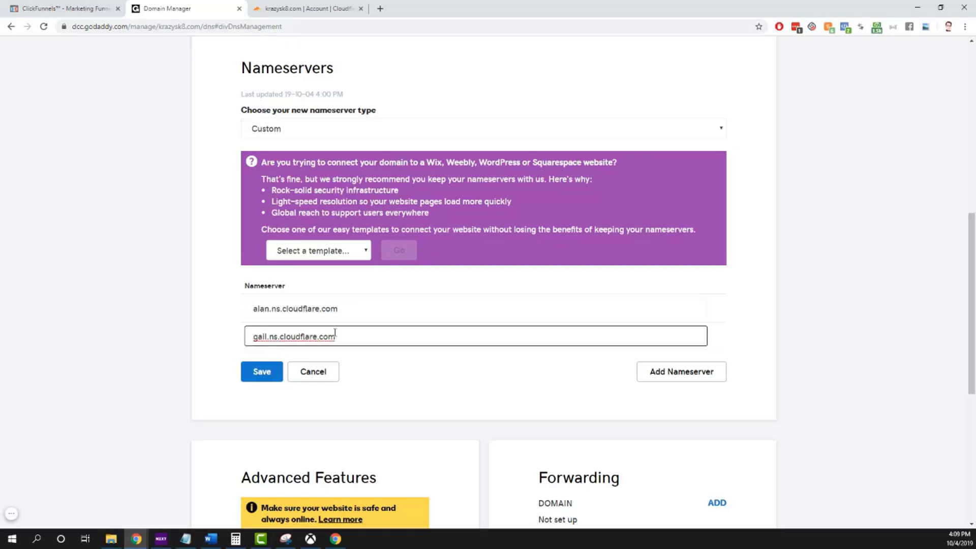
{"action": "left_click", "coordinate": [268, 375]}
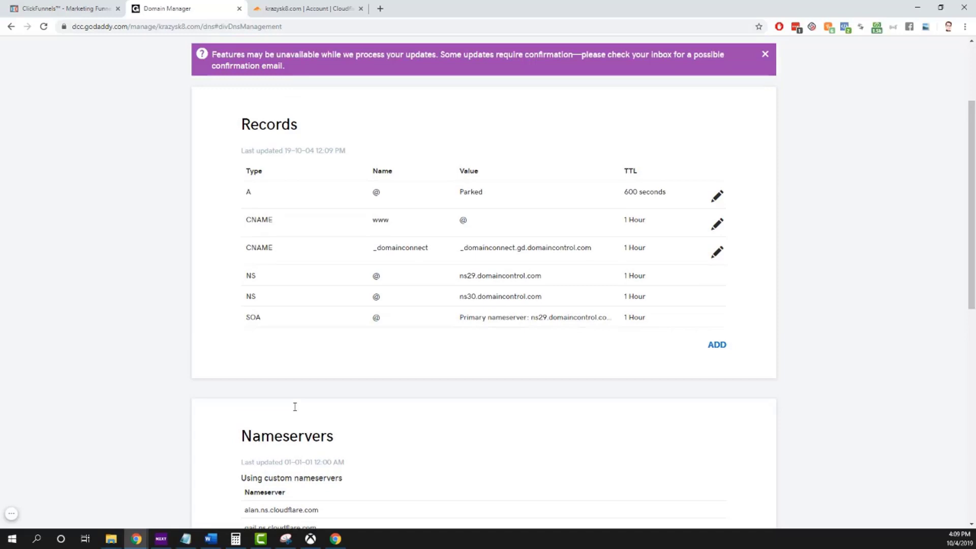
{"action": "scroll", "coordinate": [294, 408], "scroll_direction": "down", "scroll_amount": 1}
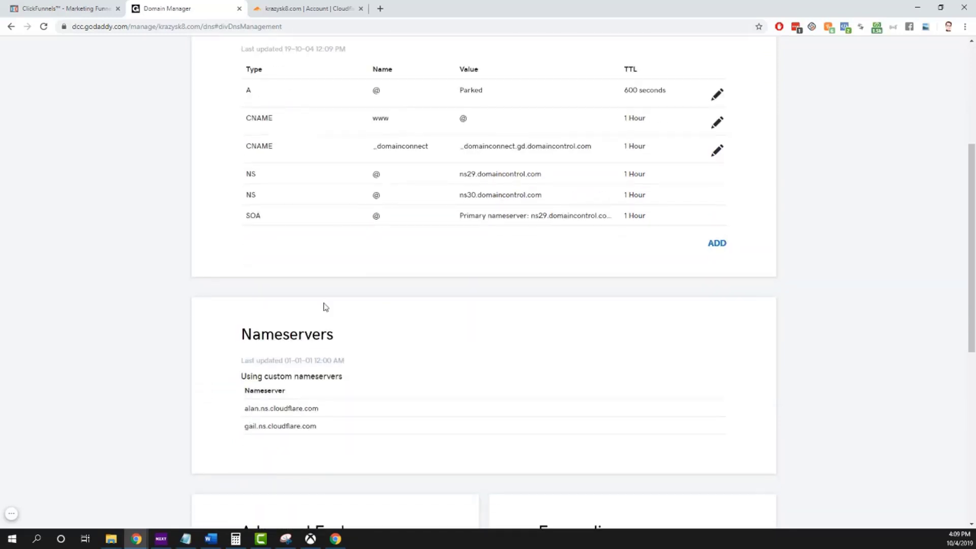
{"action": "left_click", "coordinate": [313, 11]}
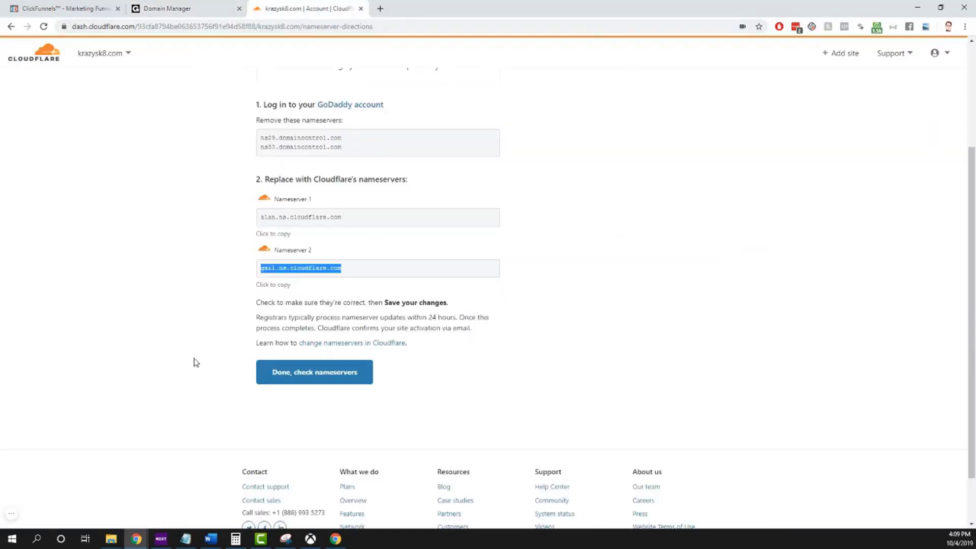
Step: Have Cloudflare check krazysk8.com's nameservers, then open its DNS records page
{"action": "left_click", "coordinate": [288, 384]}
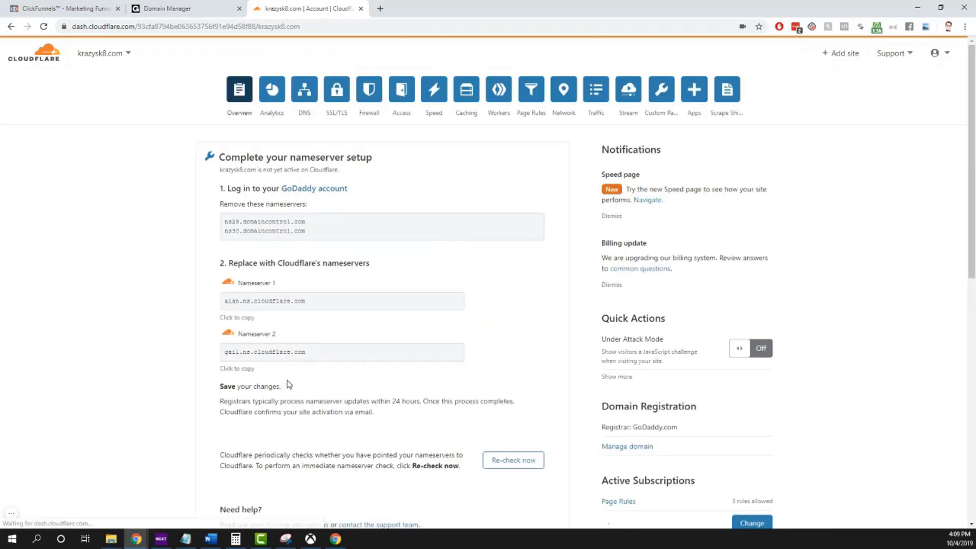
{"action": "scroll", "coordinate": [198, 258], "scroll_direction": "down", "scroll_amount": 3}
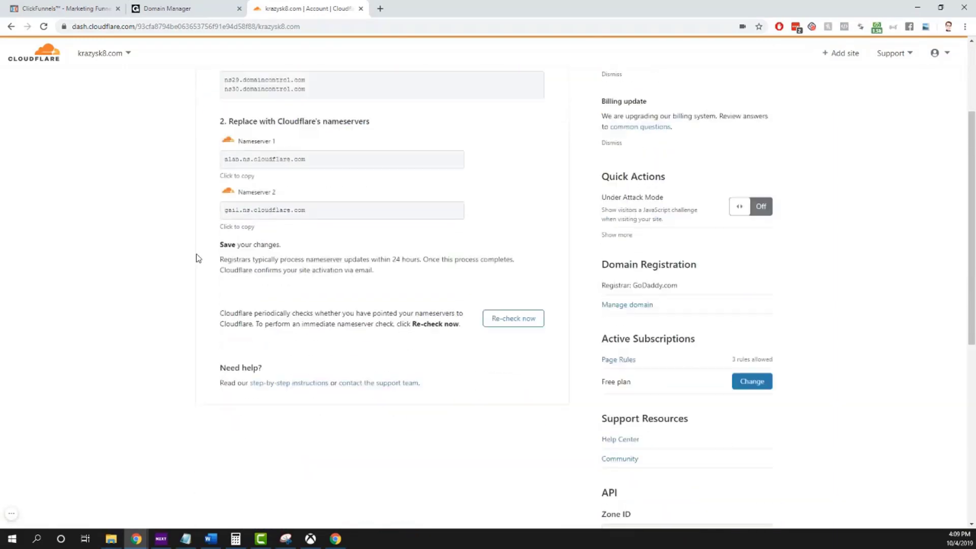
{"action": "scroll", "coordinate": [197, 257], "scroll_direction": "up", "scroll_amount": 3}
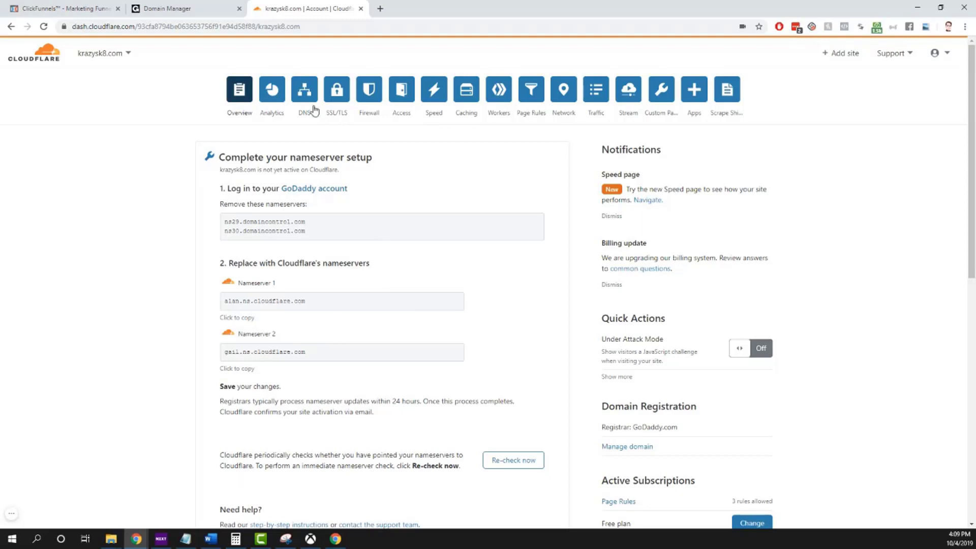
{"action": "left_click", "coordinate": [305, 92]}
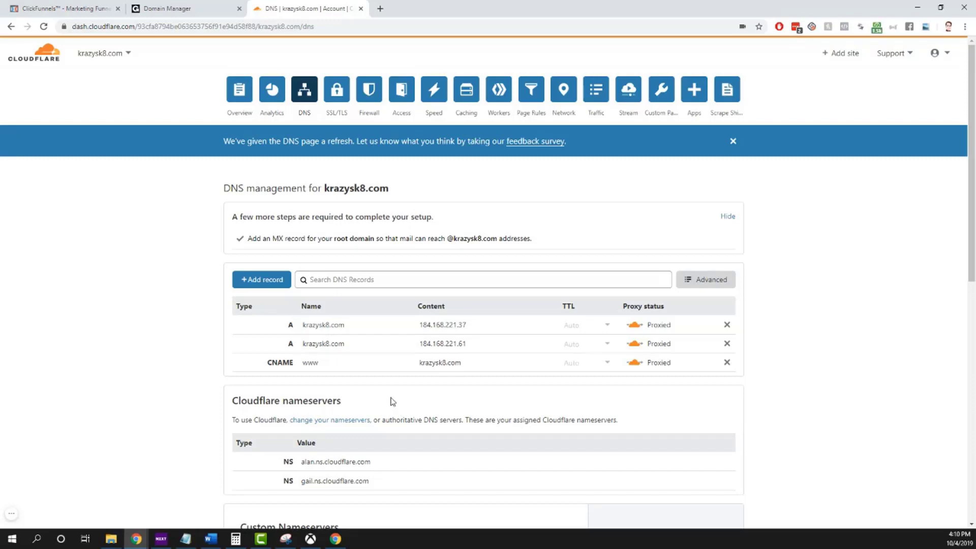
Step: Delete the A records 184.168.221.37 and 184.168.221.61 and the www CNAME
{"action": "left_click", "coordinate": [727, 325]}
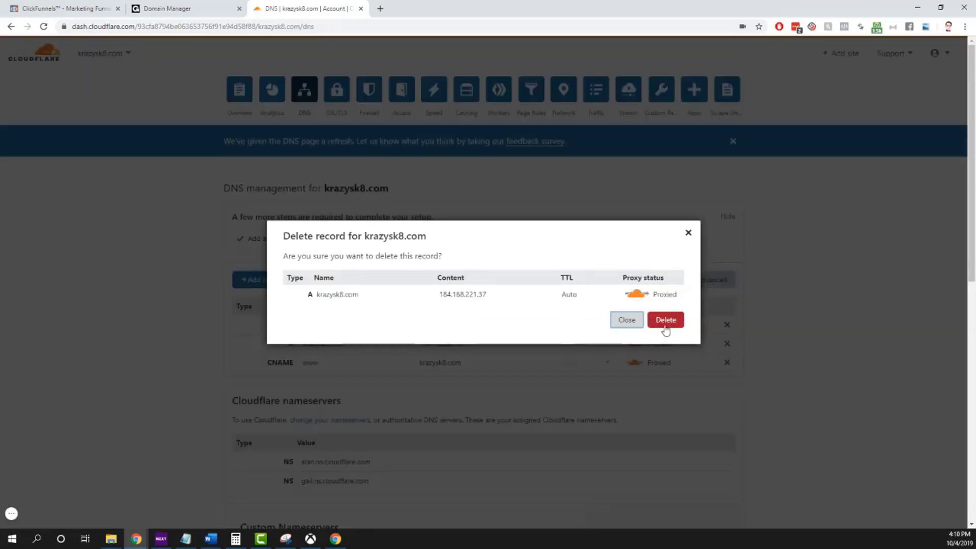
{"action": "left_click", "coordinate": [663, 328]}
{"action": "left_click", "coordinate": [726, 324]}
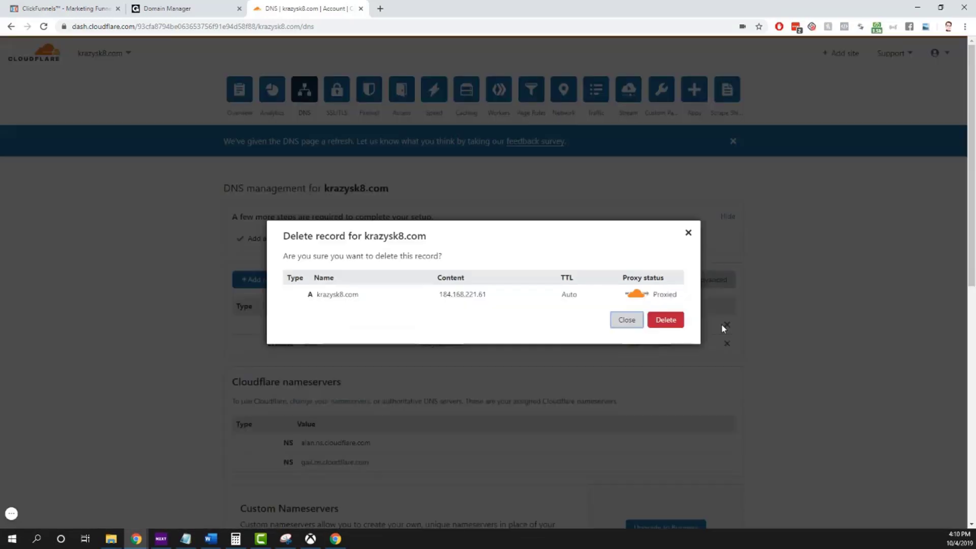
{"action": "left_click", "coordinate": [672, 328]}
{"action": "left_click", "coordinate": [727, 325]}
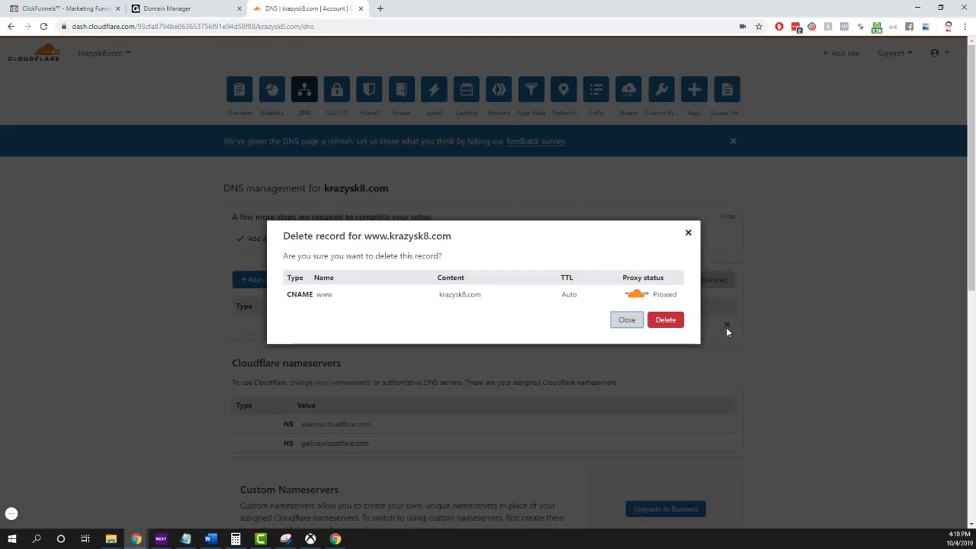
{"action": "left_click", "coordinate": [670, 326]}
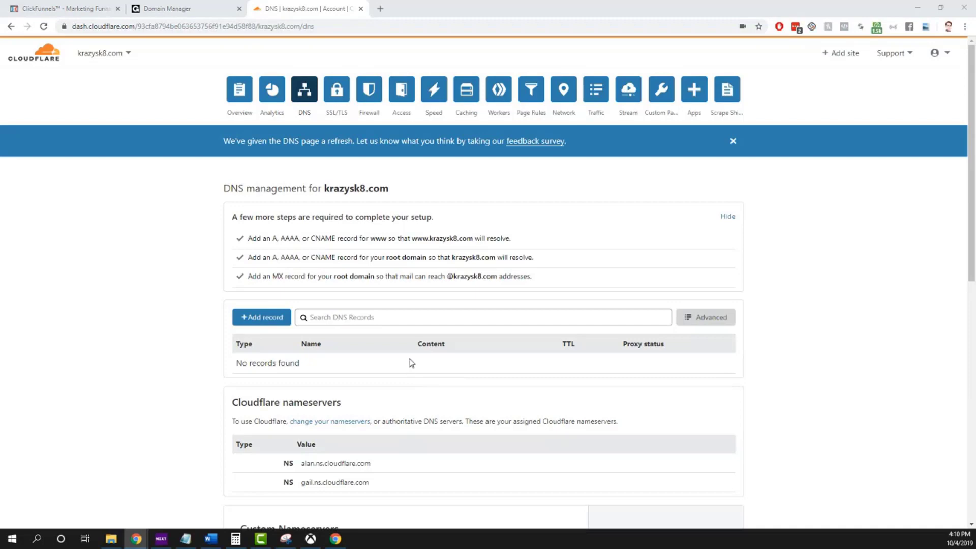
Step: Add a DNS-only CNAME record krazysk8.com pointing to target.clickfunnels.comm
{"action": "left_click", "coordinate": [259, 321]}
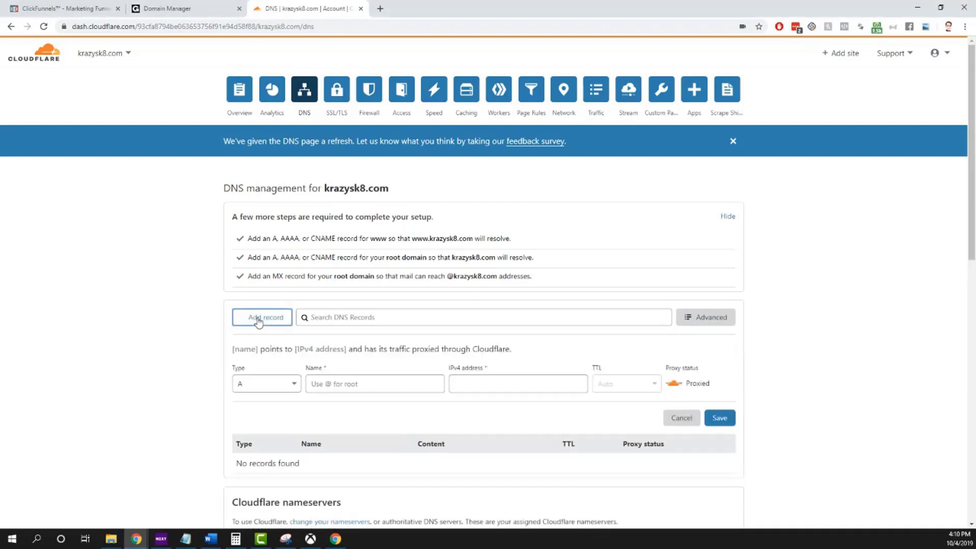
{"action": "left_click", "coordinate": [290, 391]}
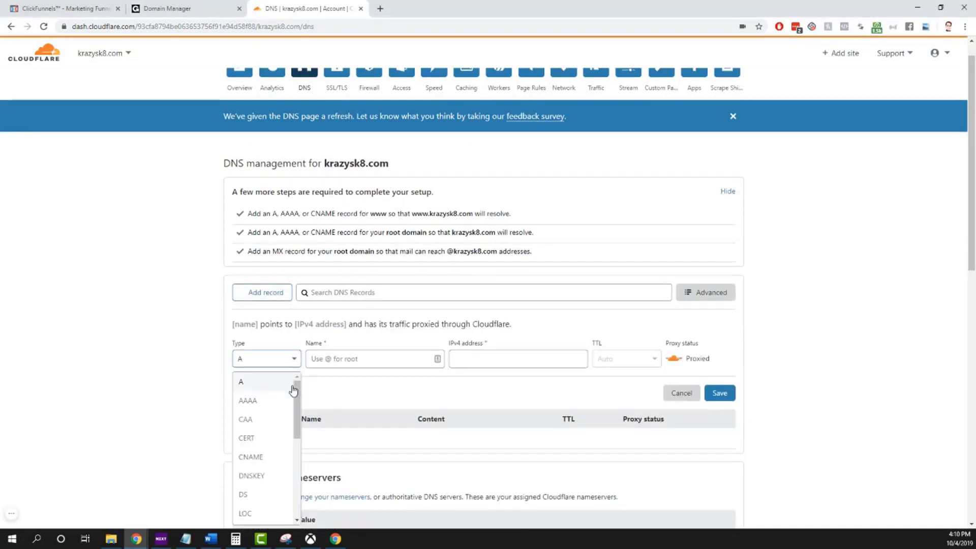
{"action": "left_click", "coordinate": [257, 460]}
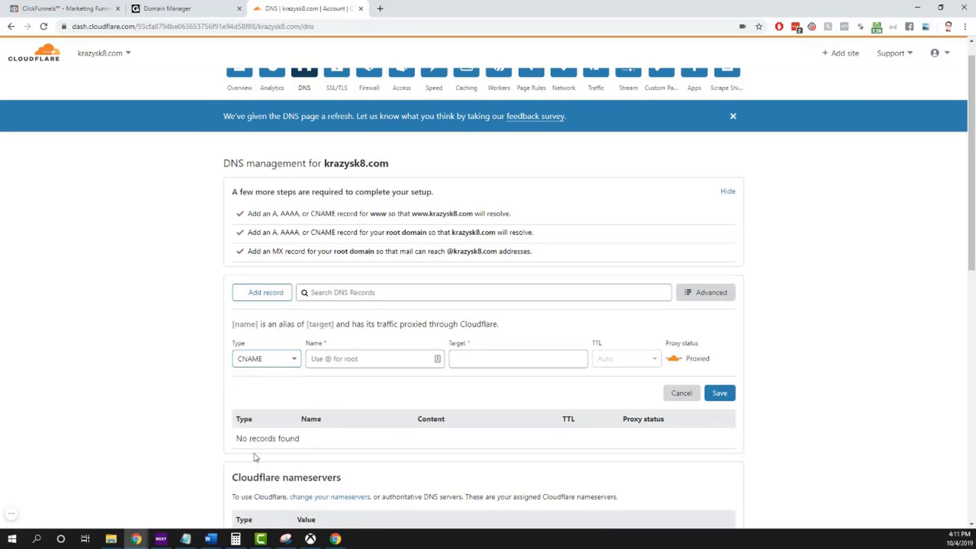
{"action": "left_click", "coordinate": [333, 362]}
{"action": "type", "text": "@"}
{"action": "key", "text": "BackSpace"}
{"action": "type", "text": "kra"}
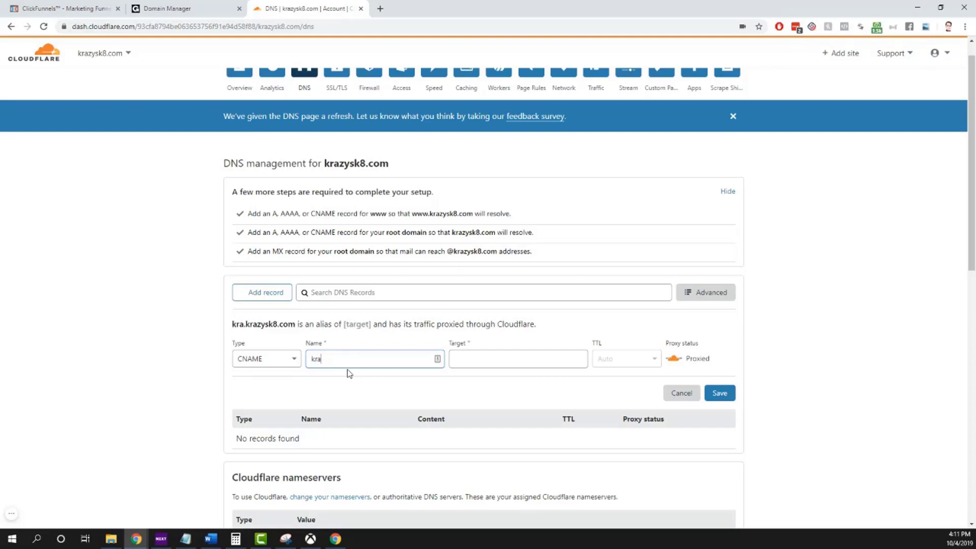
{"action": "type", "text": "zysk8.com"}
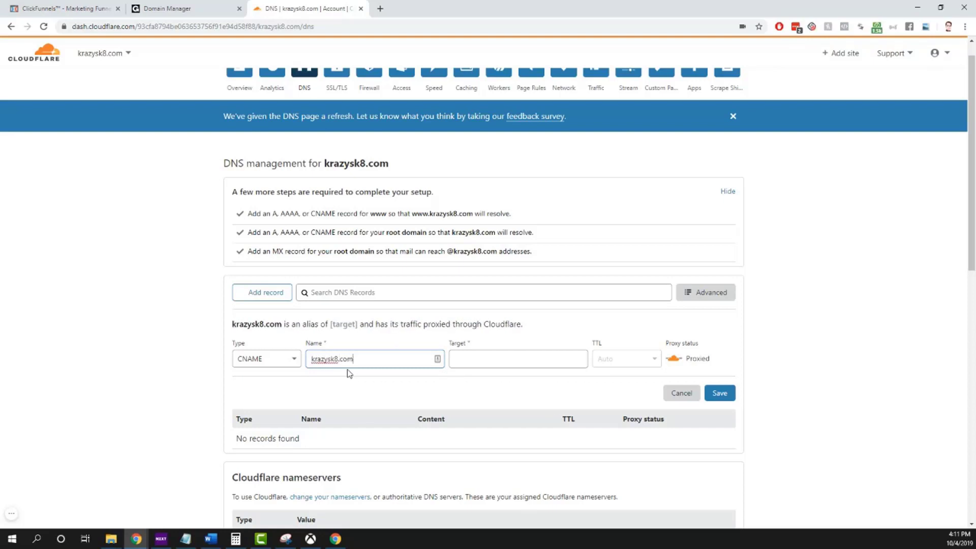
{"action": "key", "text": "Tab"}
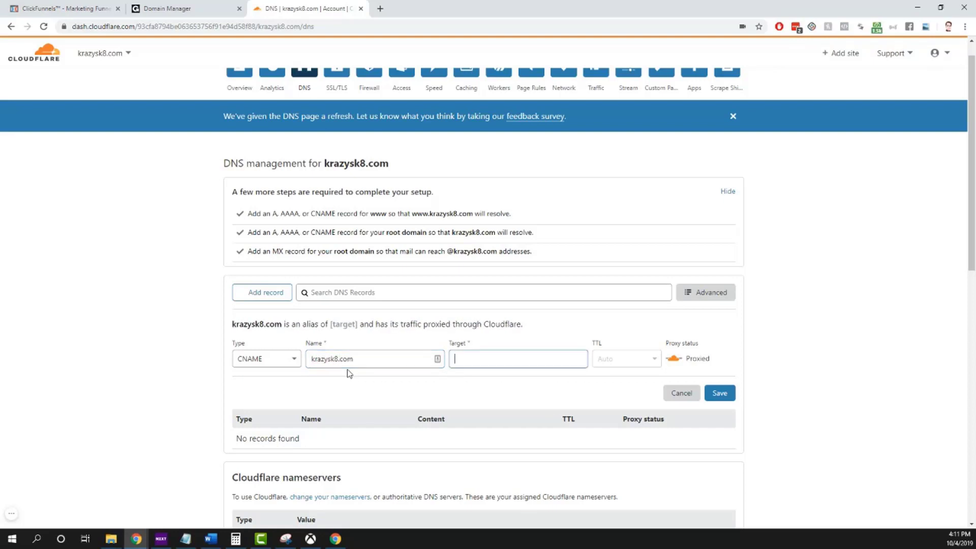
{"action": "type", "text": "target."}
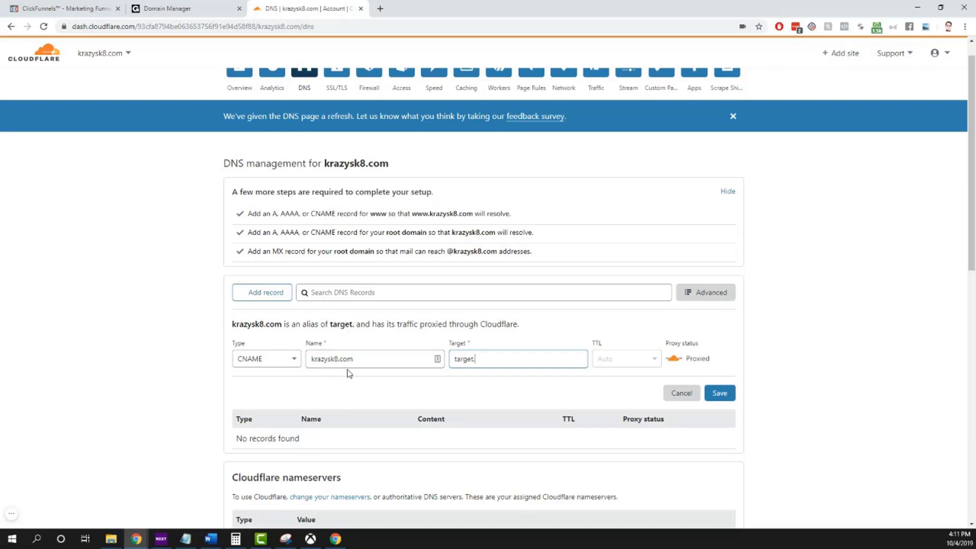
{"action": "type", "text": "clickfunnels.comm"}
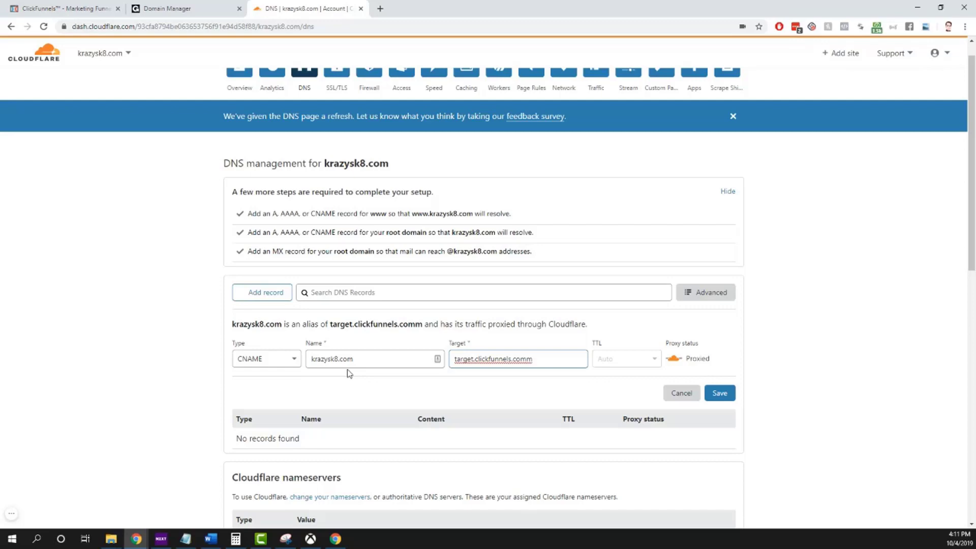
{"action": "left_click", "coordinate": [674, 360]}
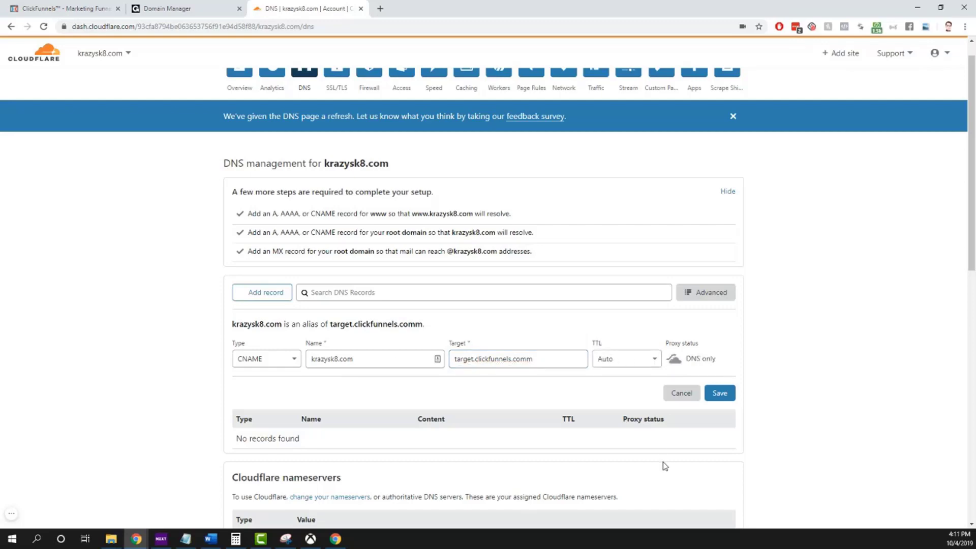
{"action": "left_click", "coordinate": [720, 393]}
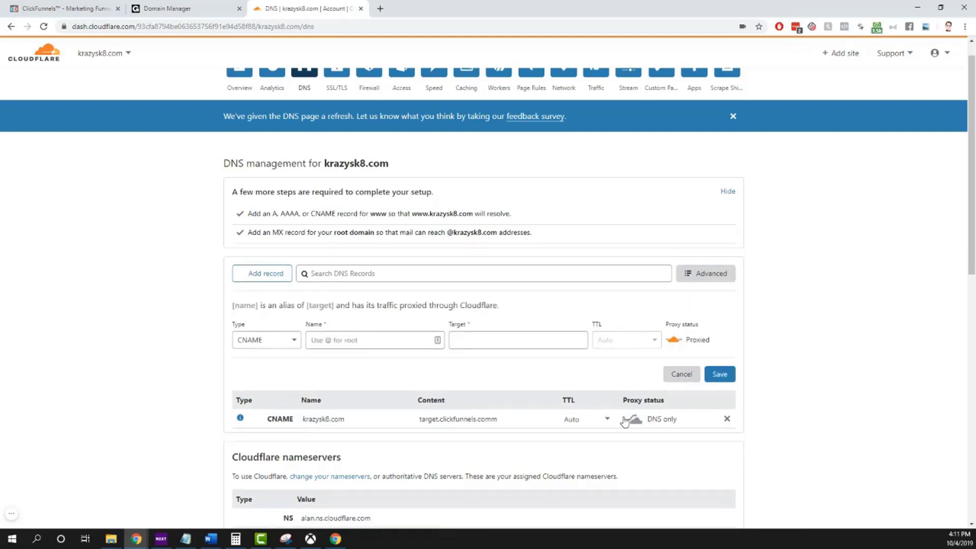
Step: Save a proxied CNAME record with name www and target krazysk8.comm
{"action": "left_click", "coordinate": [359, 343]}
{"action": "type", "text": "www"}
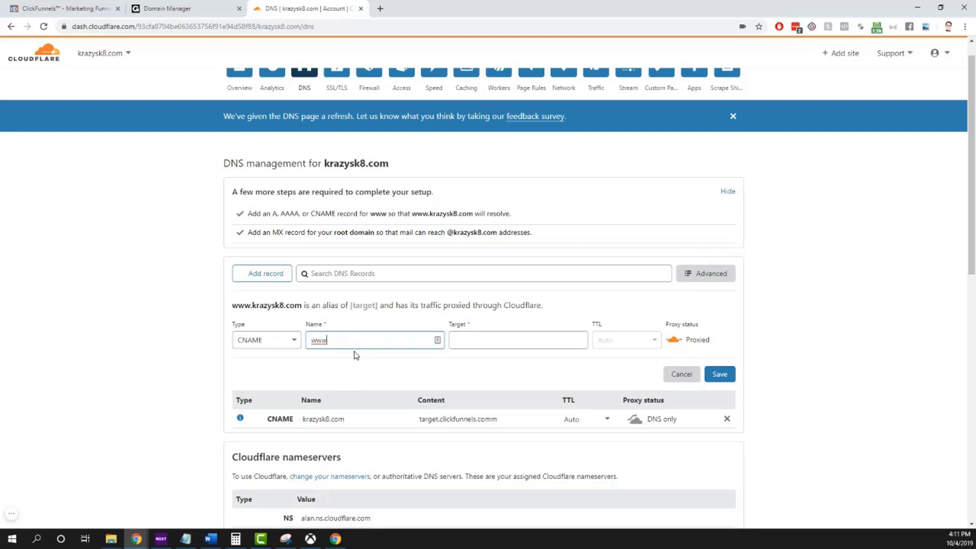
{"action": "left_click", "coordinate": [489, 343]}
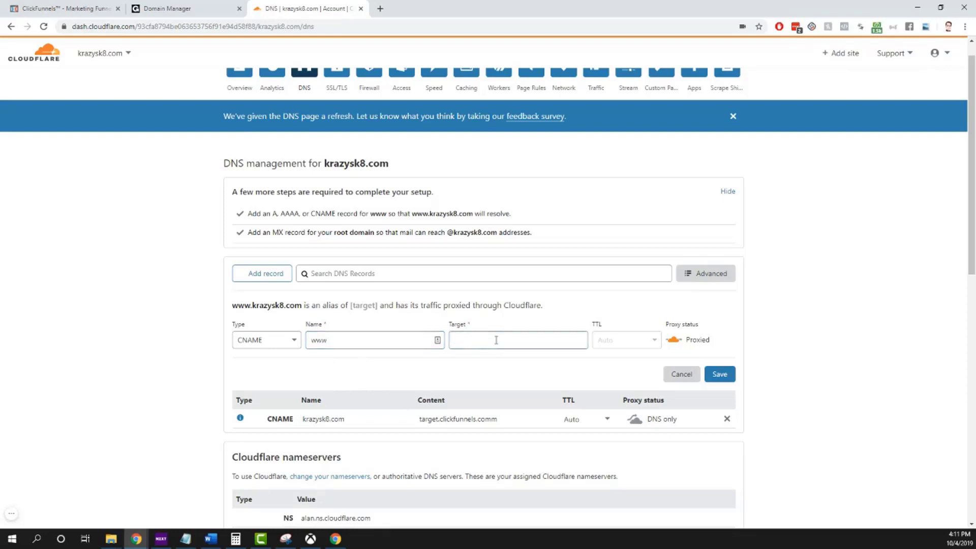
{"action": "type", "text": "kr"}
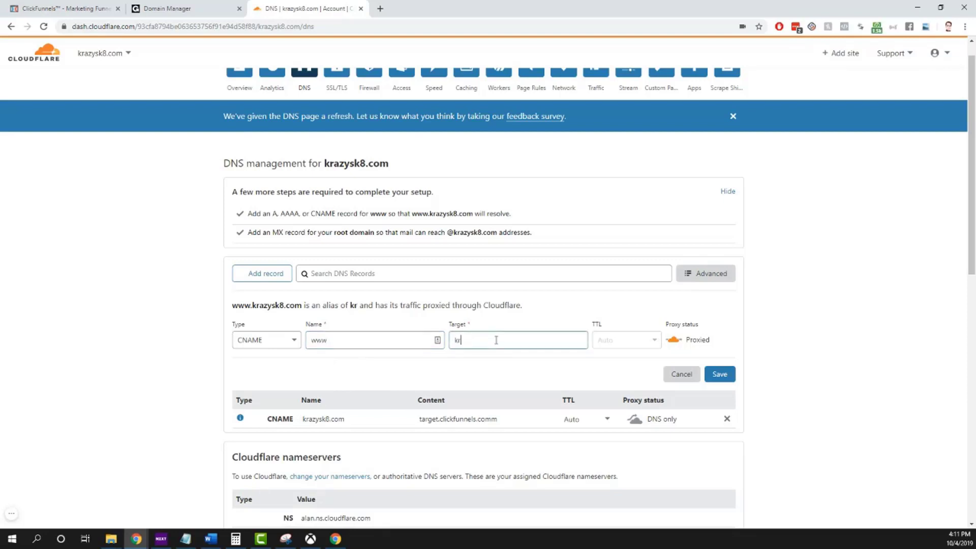
{"action": "type", "text": "azysk8.comm"}
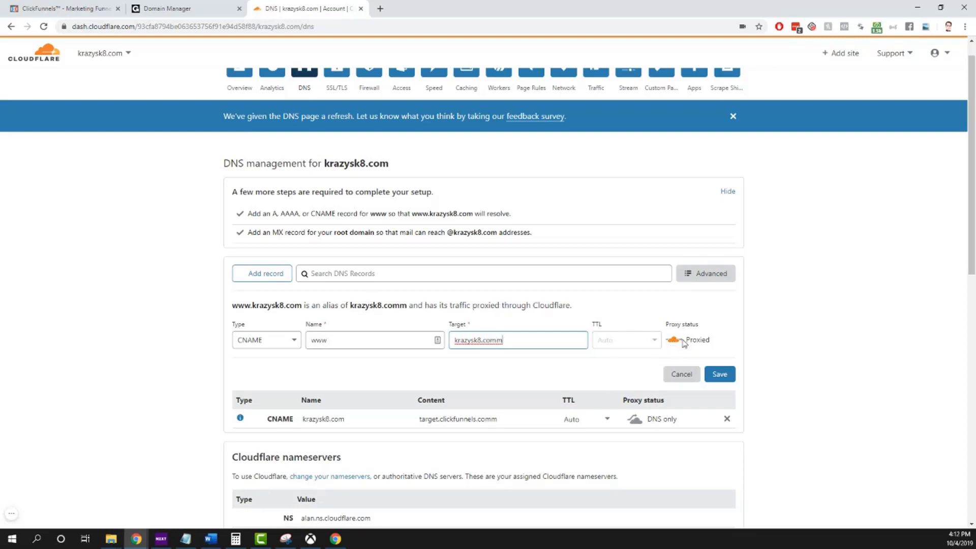
{"action": "left_click", "coordinate": [724, 379]}
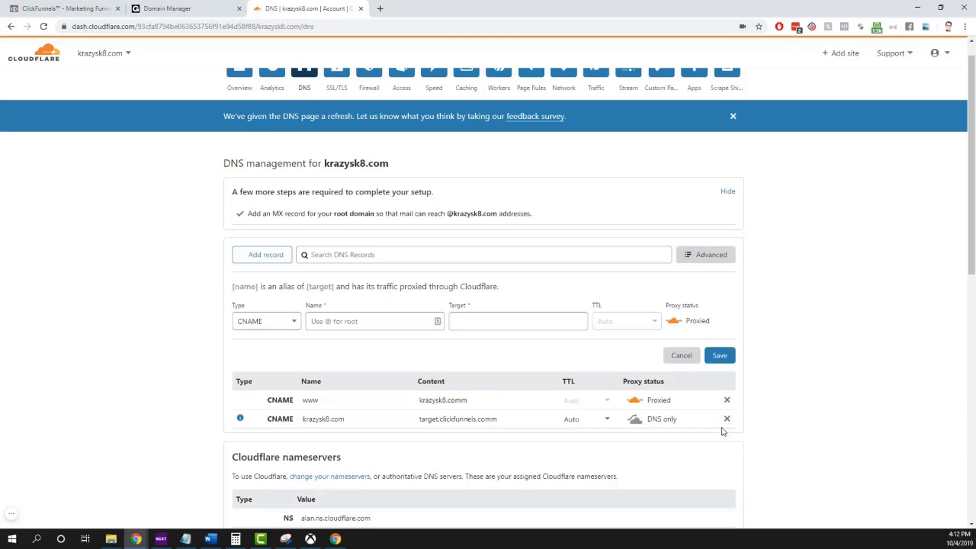
Step: Open the krazysk8.com overview and request a nameserver re-check
{"action": "left_click", "coordinate": [240, 81]}
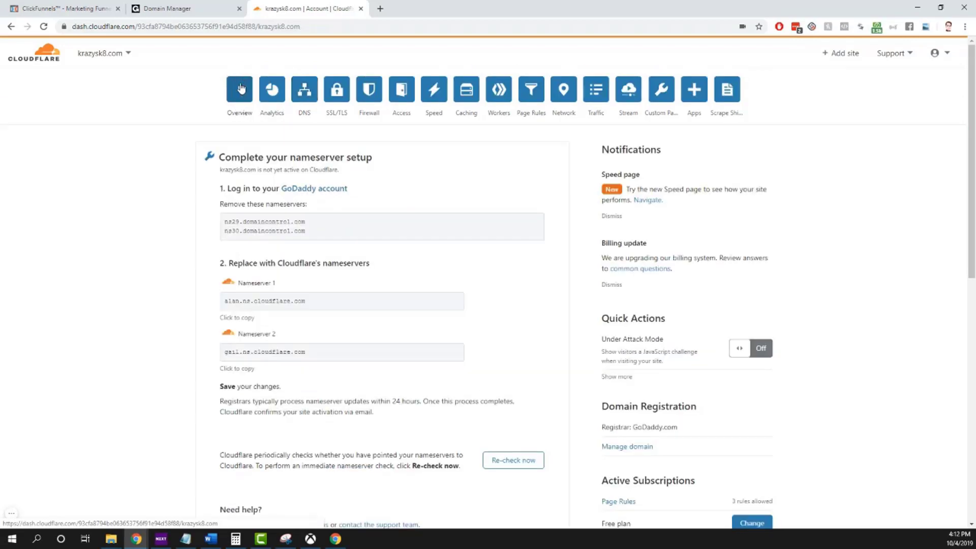
{"action": "left_click", "coordinate": [511, 460]}
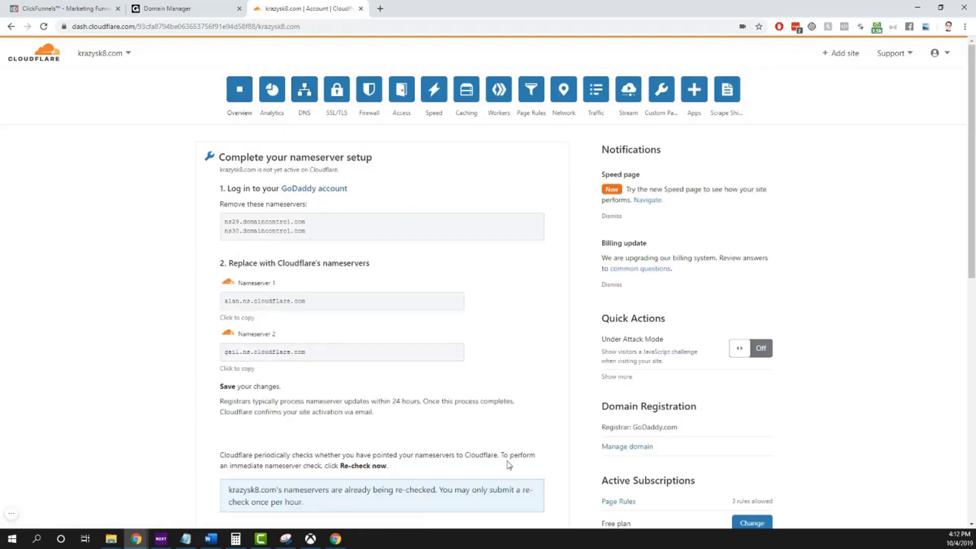
{"action": "scroll", "coordinate": [509, 465], "scroll_direction": "down", "scroll_amount": 1}
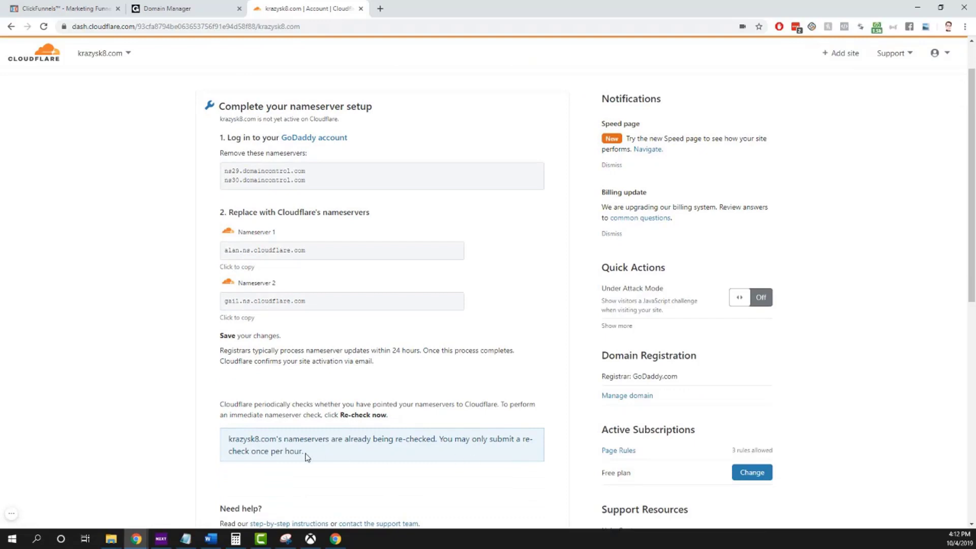
{"action": "scroll", "coordinate": [348, 377], "scroll_direction": "up", "scroll_amount": 1}
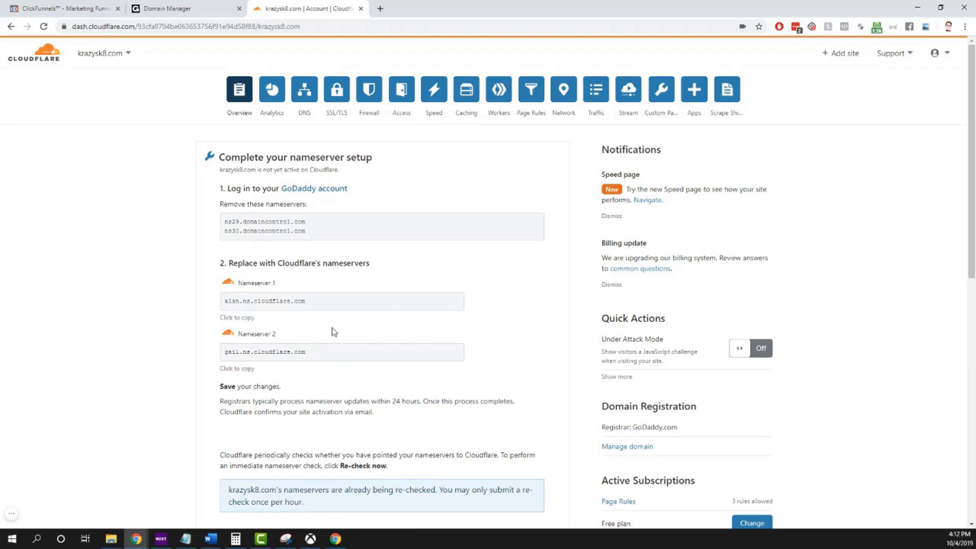
{"action": "left_click", "coordinate": [531, 92]}
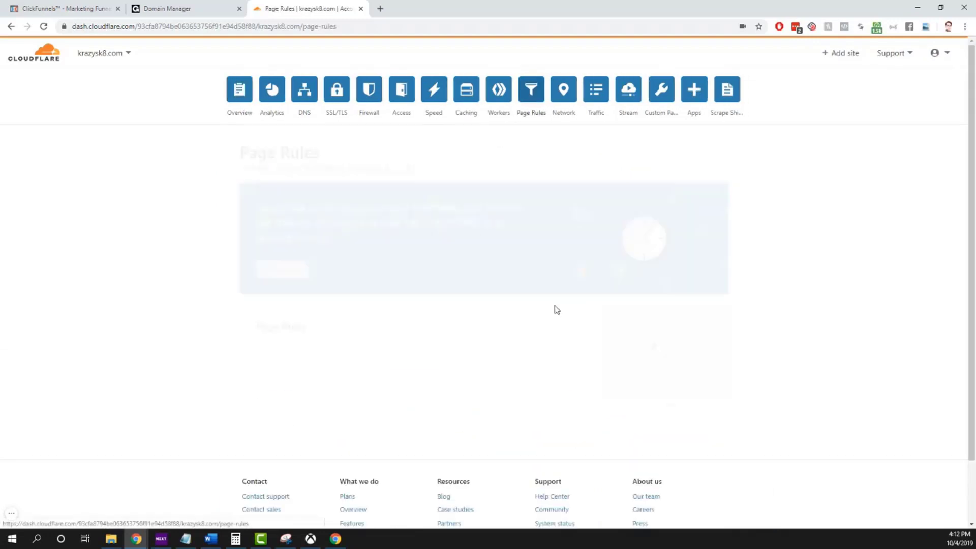
{"action": "scroll", "coordinate": [559, 355], "scroll_direction": "down", "scroll_amount": 2}
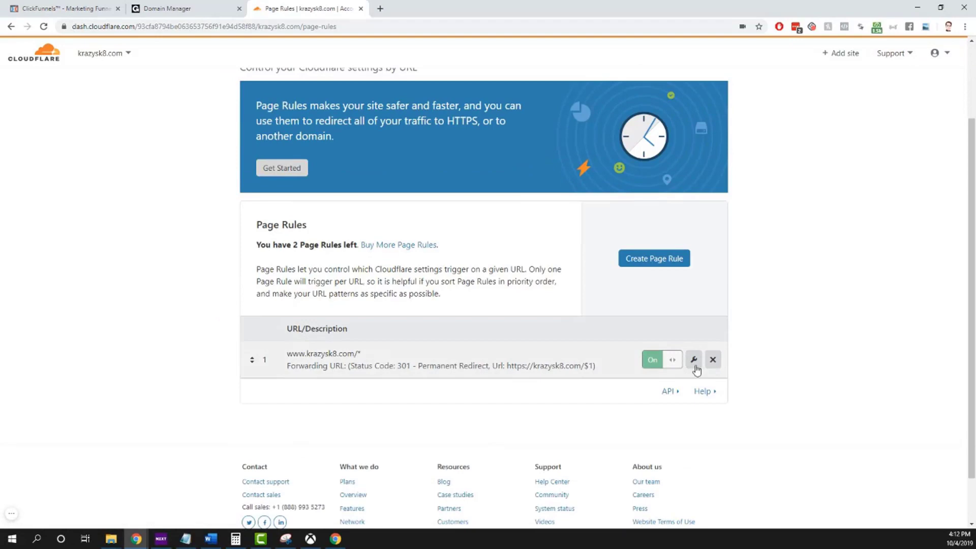
{"action": "left_click", "coordinate": [712, 361]}
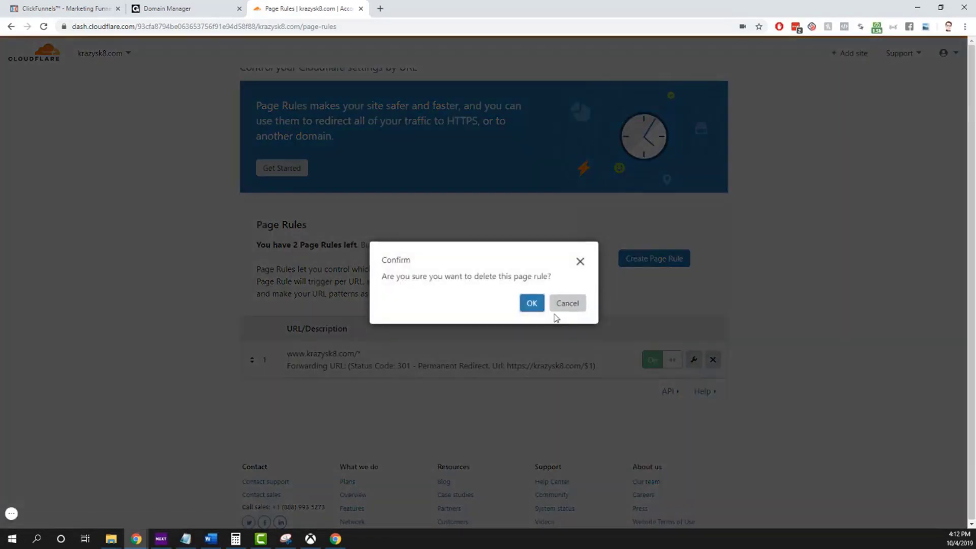
{"action": "left_click", "coordinate": [531, 305]}
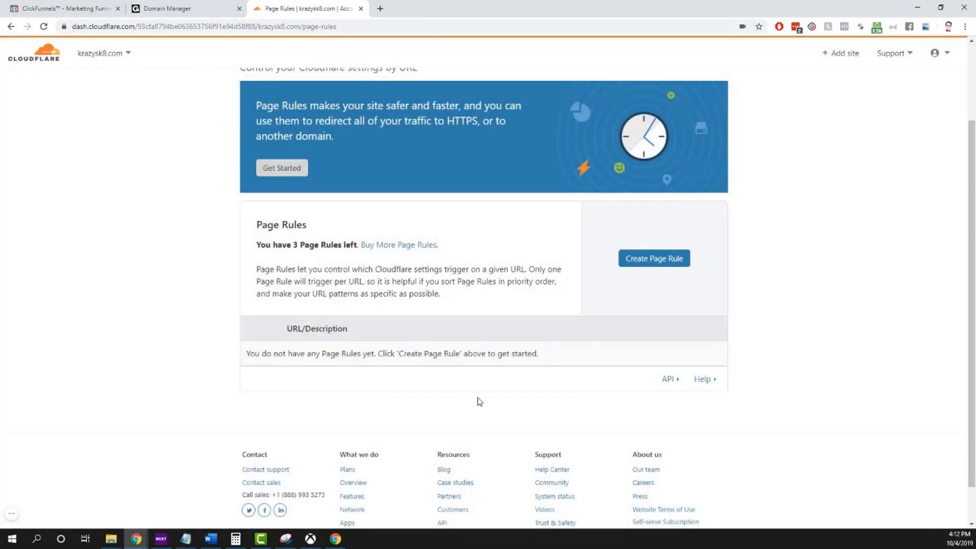
{"action": "scroll", "coordinate": [478, 401], "scroll_direction": "up", "scroll_amount": 2}
{"action": "scroll", "coordinate": [502, 190], "scroll_direction": "down", "scroll_amount": 3}
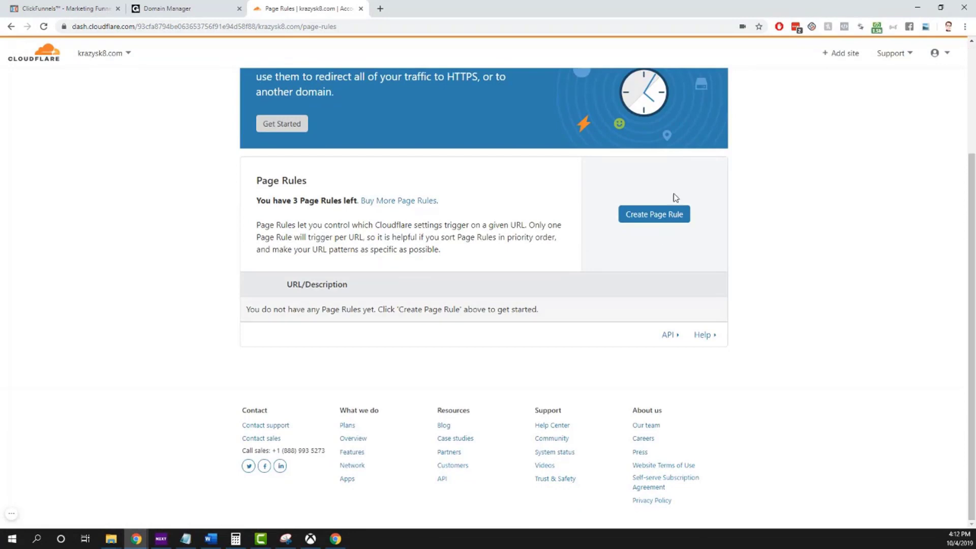
{"action": "left_click", "coordinate": [658, 217]}
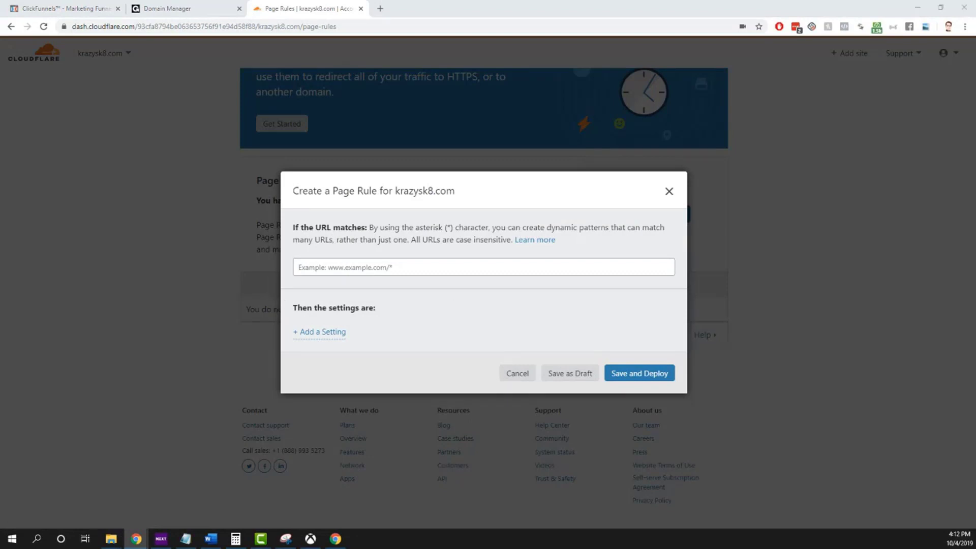
{"action": "left_click", "coordinate": [346, 271]}
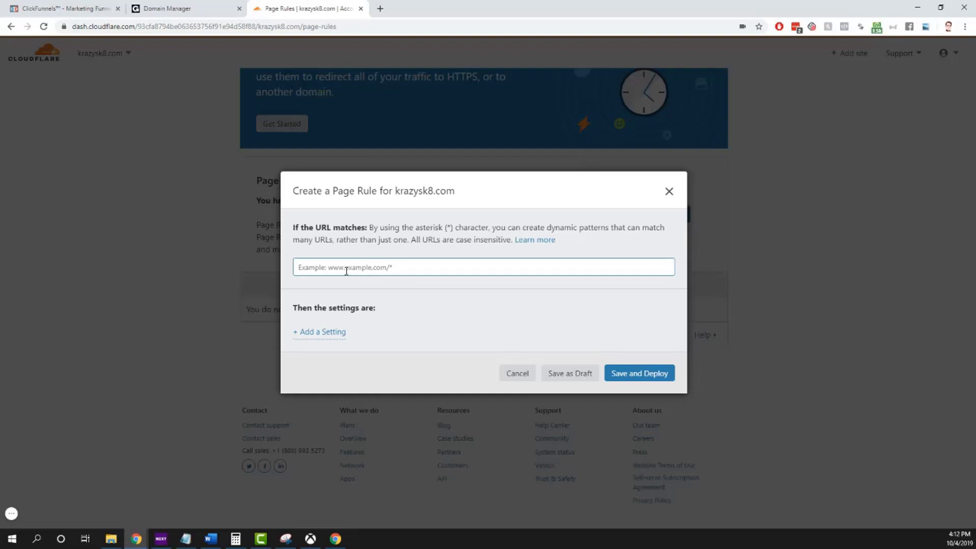
{"action": "type", "text": "www.krazysk8.com/"}
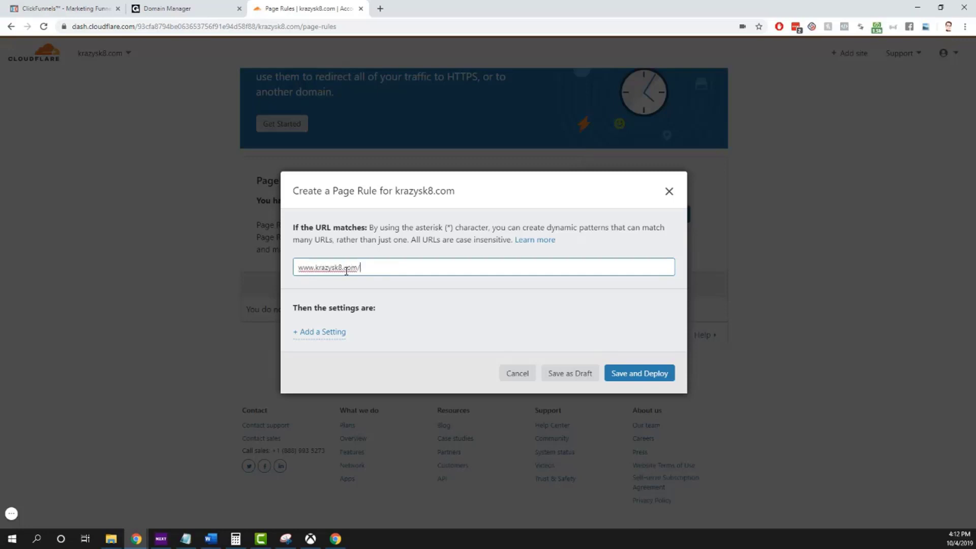
{"action": "type", "text": "*"}
{"action": "left_click", "coordinate": [314, 335]}
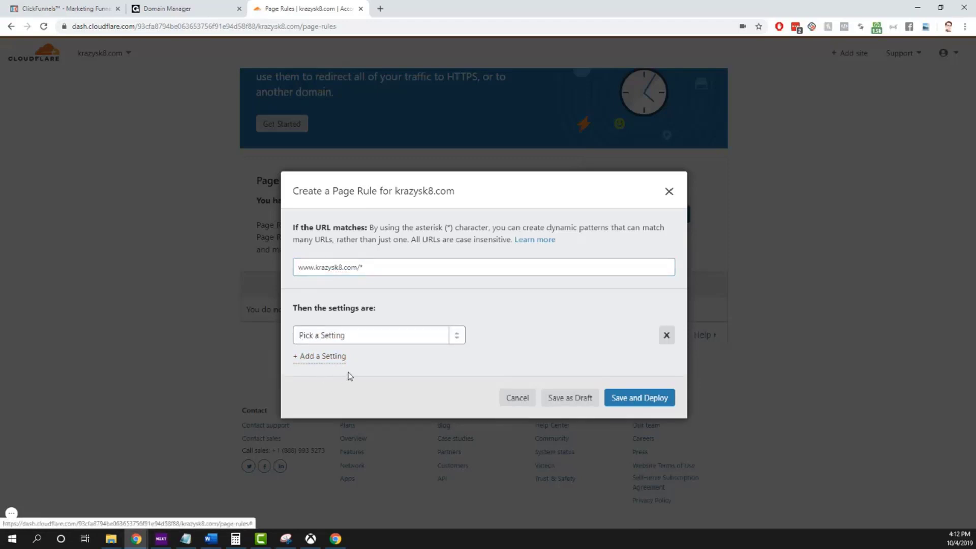
{"action": "left_click", "coordinate": [414, 336]}
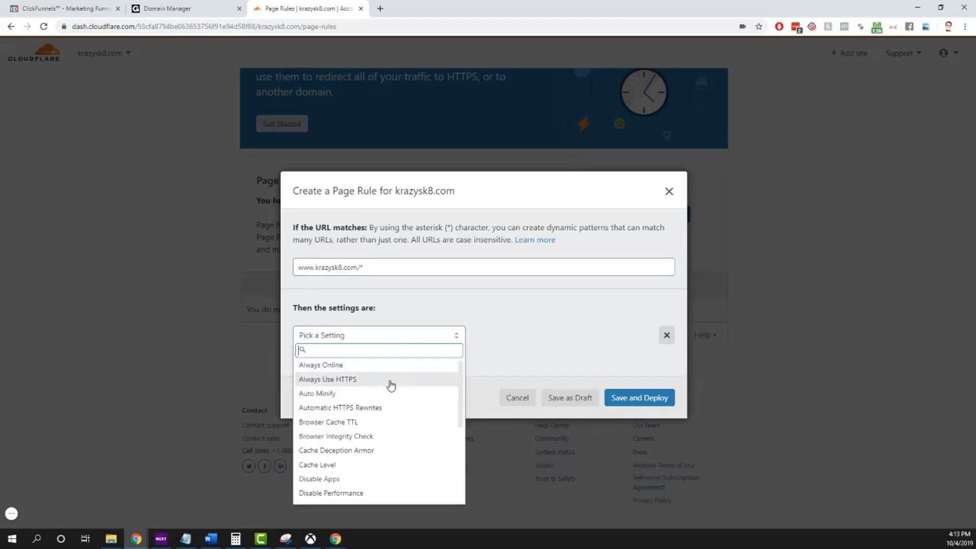
{"action": "scroll", "coordinate": [390, 386], "scroll_direction": "down", "scroll_amount": 2}
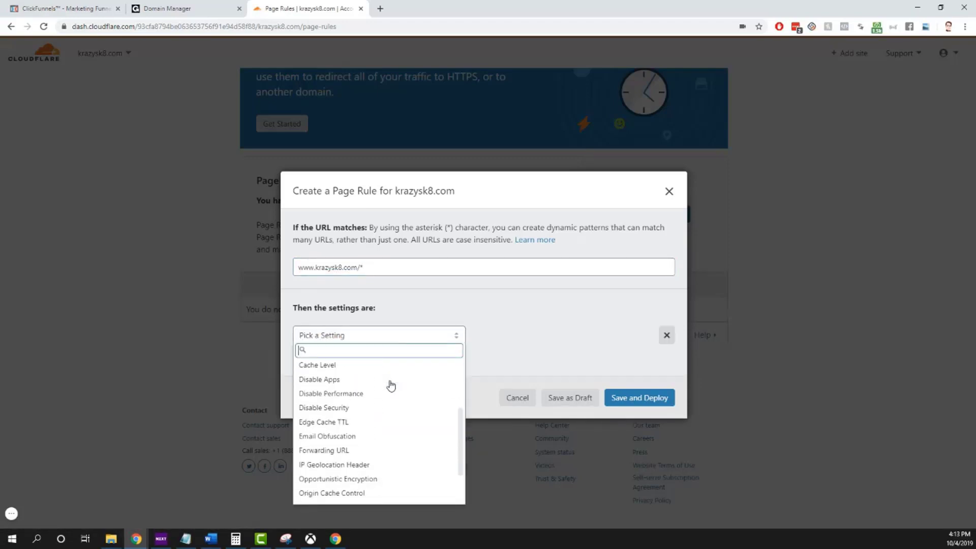
{"action": "left_click", "coordinate": [349, 450]}
{"action": "left_click", "coordinate": [522, 339]}
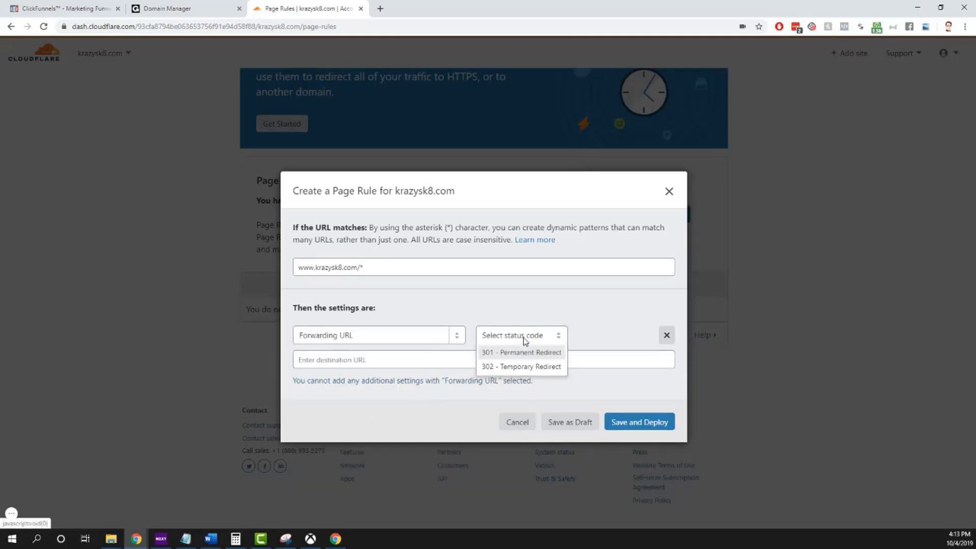
{"action": "left_click", "coordinate": [520, 357]}
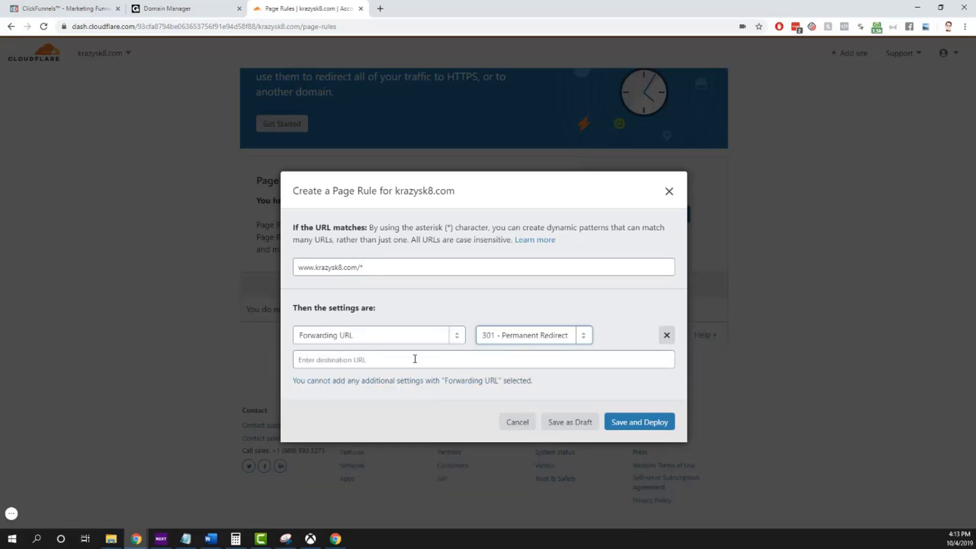
{"action": "left_click", "coordinate": [376, 360]}
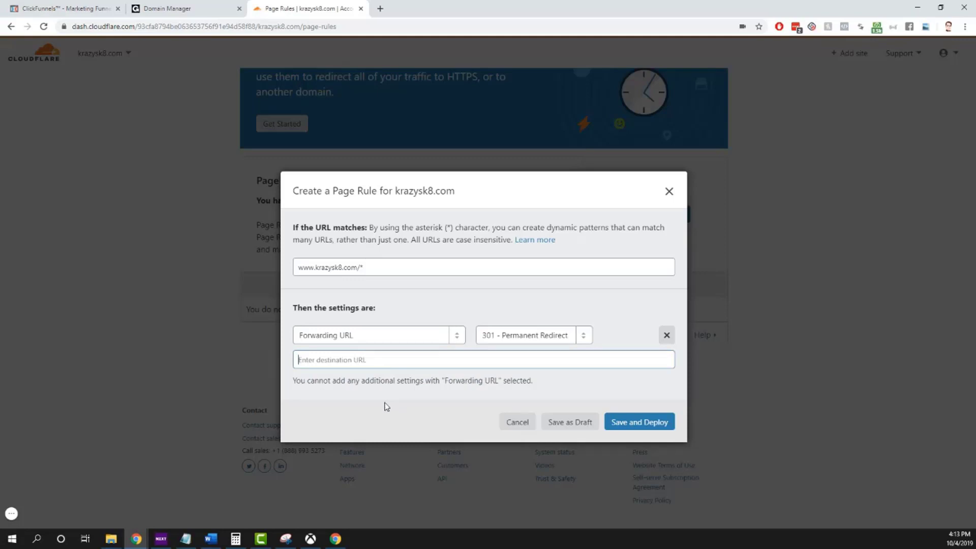
{"action": "type", "text": "https://krazysk8.com/$1"}
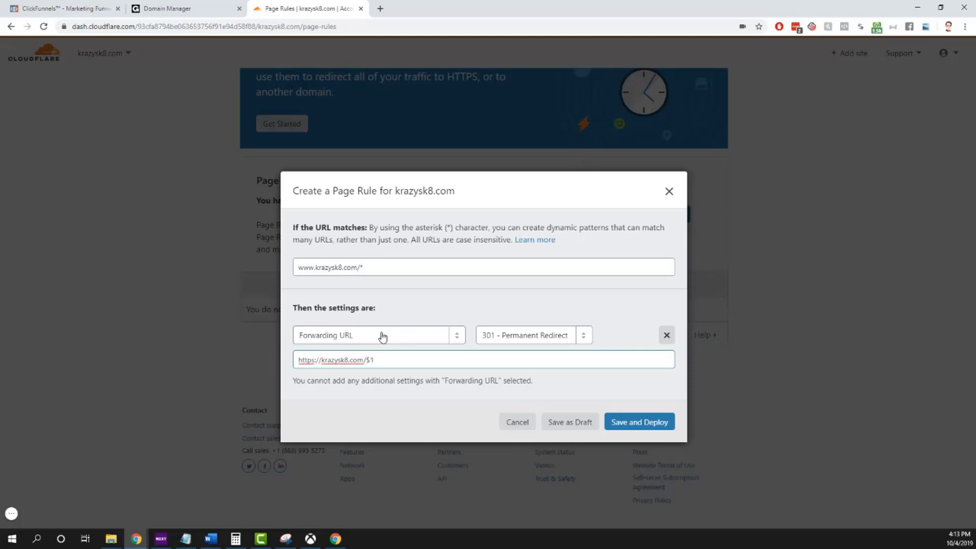
{"action": "left_click_drag", "start_coordinate": [360, 268], "coordinate": [364, 268]}
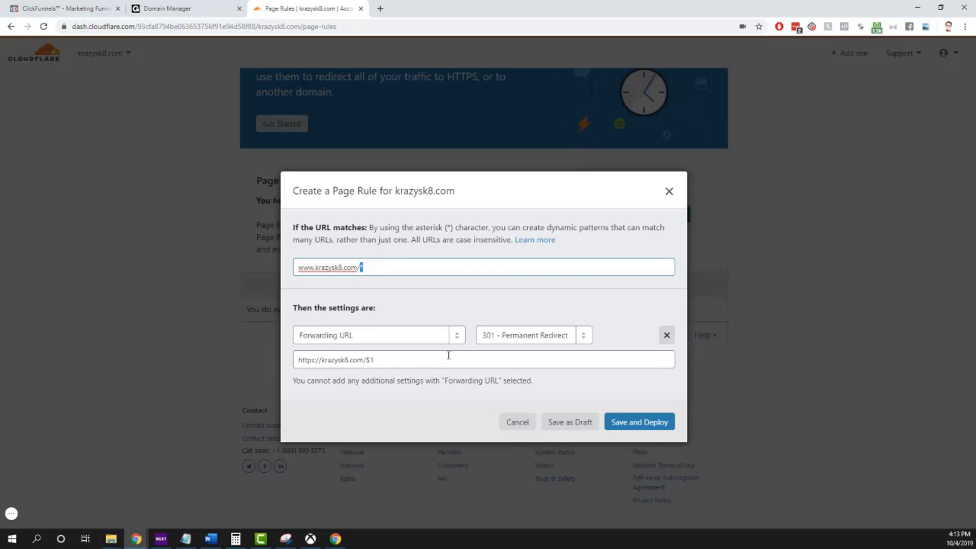
Step: Deploy the forwarding rule, then re-check nameservers and reload until the overview shows the site active
{"action": "left_click", "coordinate": [633, 429]}
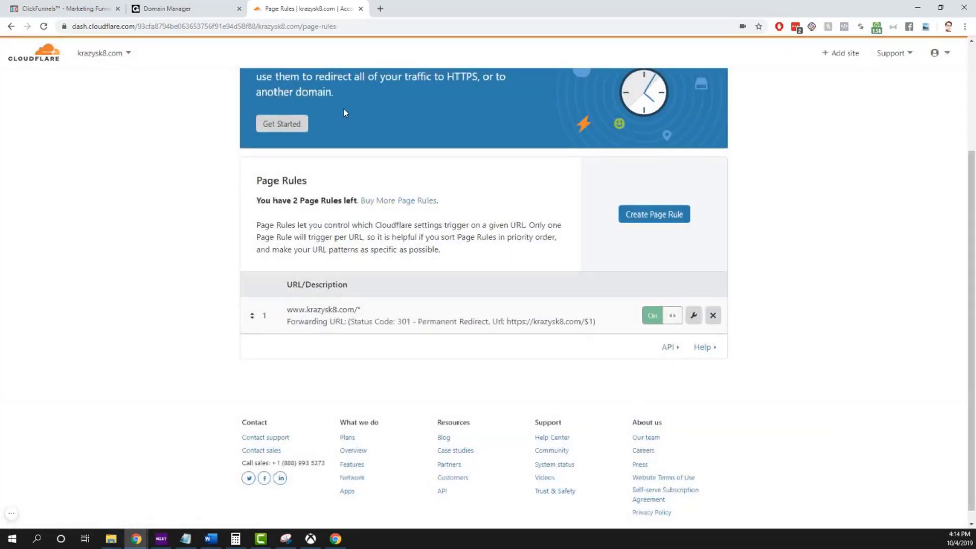
{"action": "scroll", "coordinate": [320, 273], "scroll_direction": "up", "scroll_amount": 3}
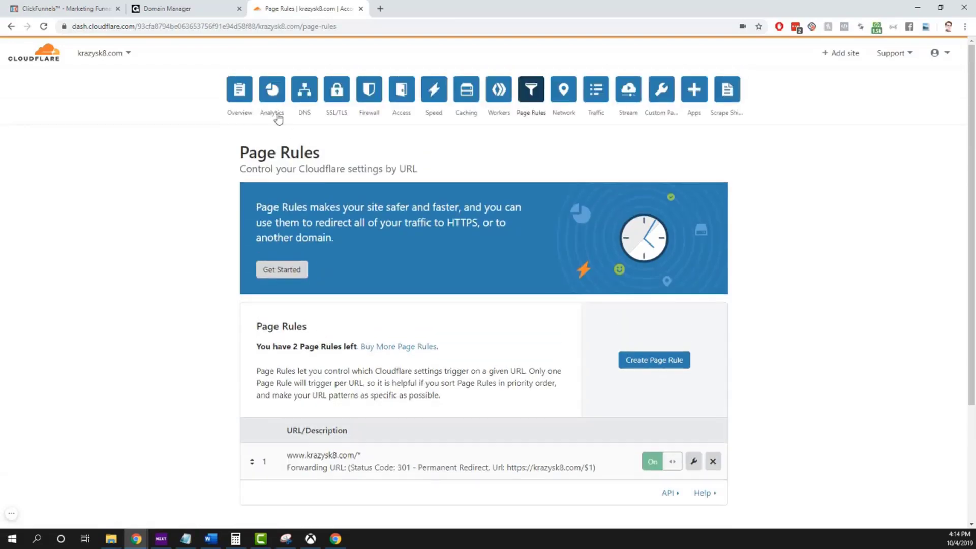
{"action": "left_click", "coordinate": [240, 96]}
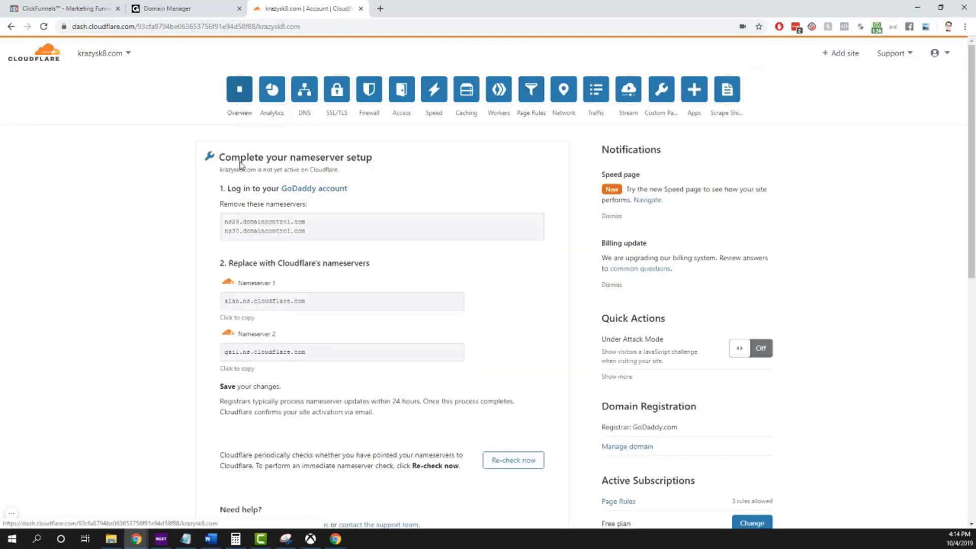
{"action": "scroll", "coordinate": [409, 383], "scroll_direction": "down", "scroll_amount": 3}
{"action": "left_click", "coordinate": [506, 318]}
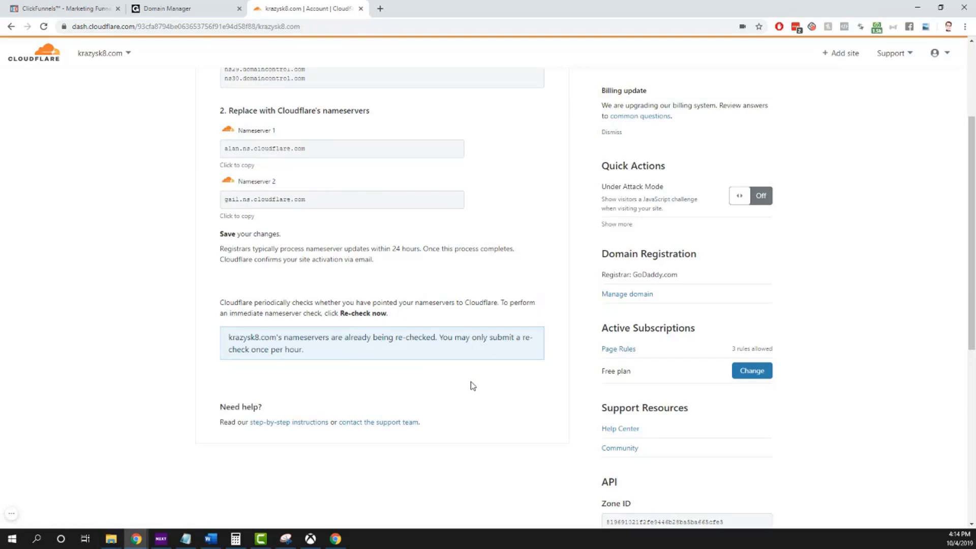
{"action": "left_click", "coordinate": [43, 26]}
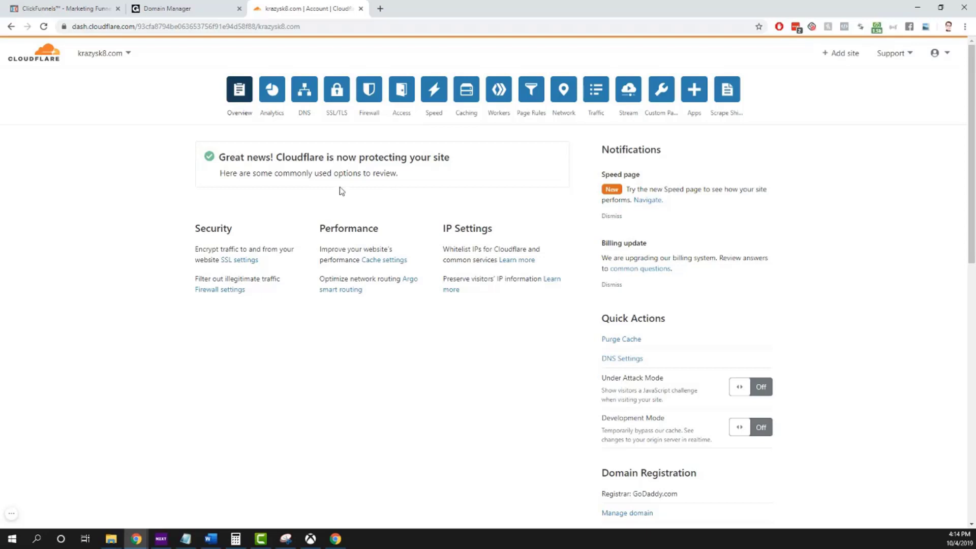
{"action": "left_click", "coordinate": [75, 8]}
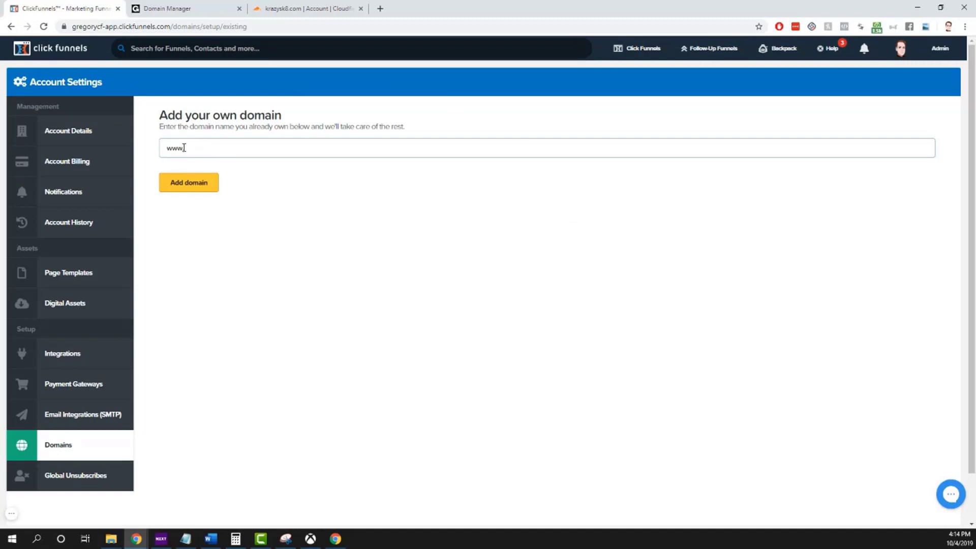
{"action": "left_click_drag", "start_coordinate": [192, 149], "coordinate": [162, 149]}
{"action": "key", "text": "BackSpace"}
{"action": "type", "text": "krazysk8.com"}
{"action": "left_click", "coordinate": [192, 186]}
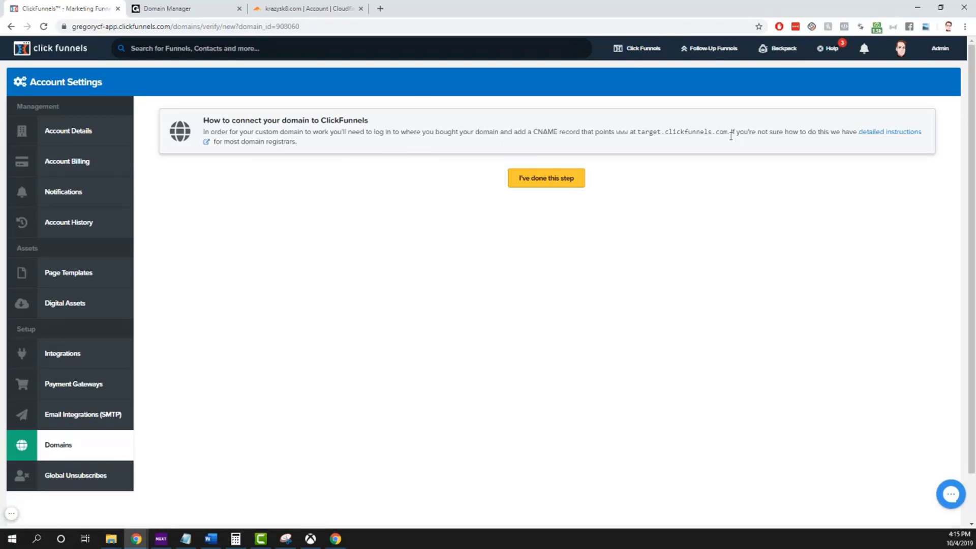
{"action": "left_click", "coordinate": [297, 12]}
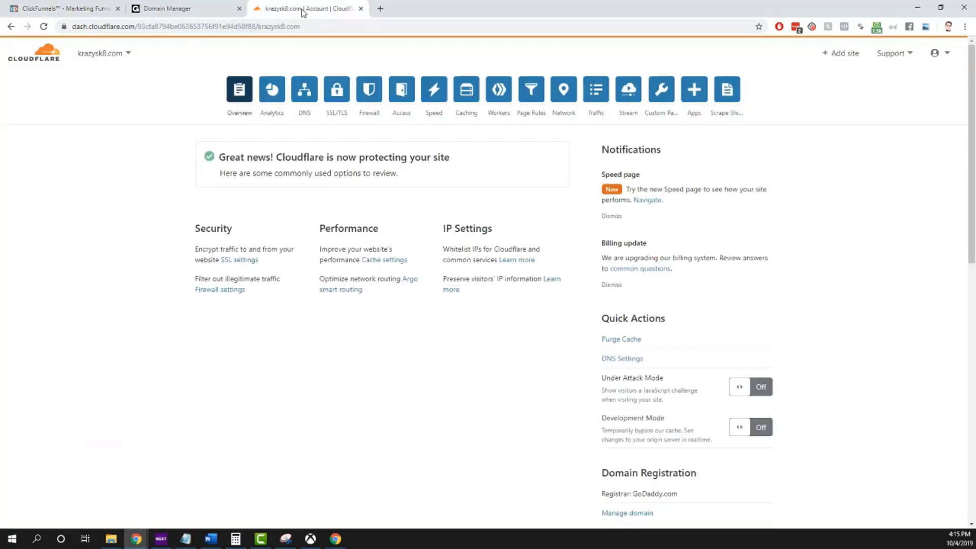
Step: Open Cloudflare's DNS records and run ClickFunnels' connection check for krazysk8.com
{"action": "left_click", "coordinate": [304, 94]}
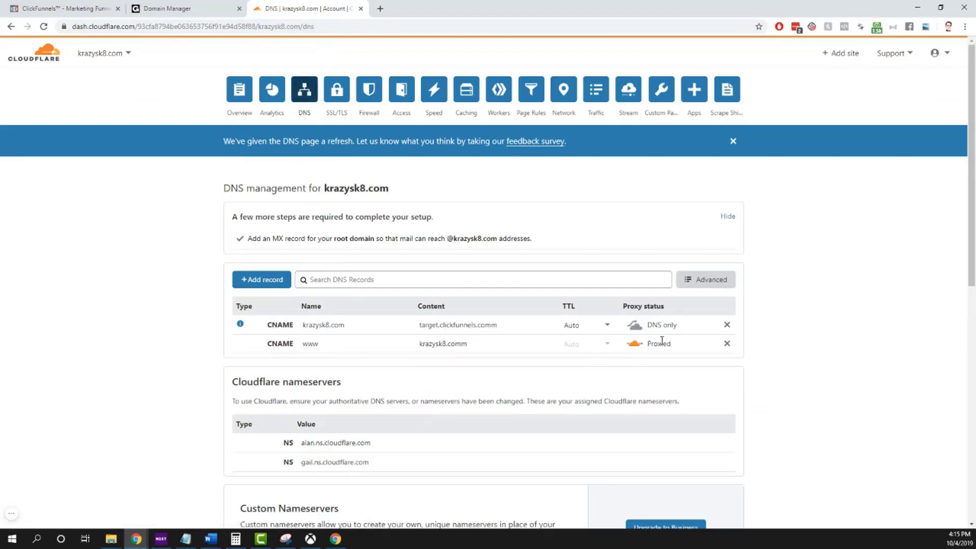
{"action": "left_click", "coordinate": [66, 10]}
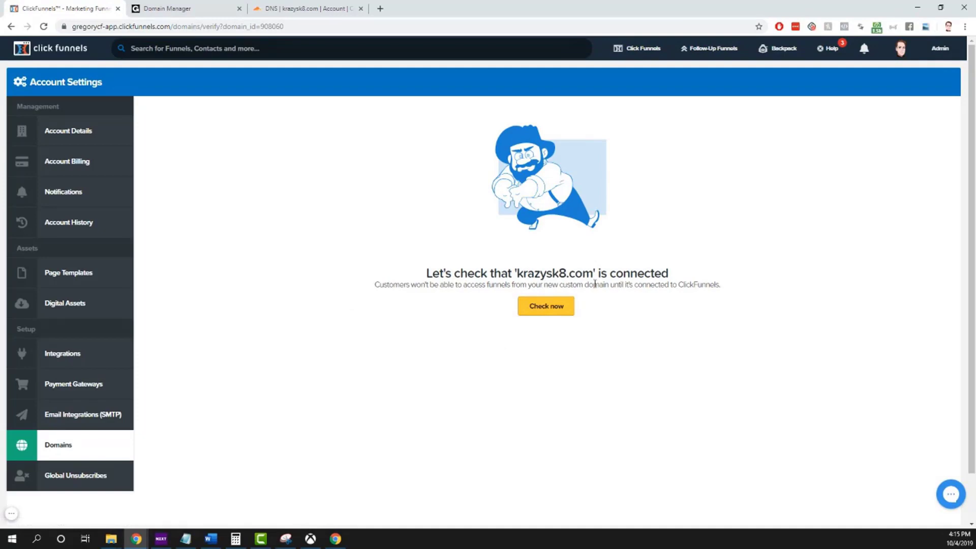
{"action": "left_click", "coordinate": [554, 307]}
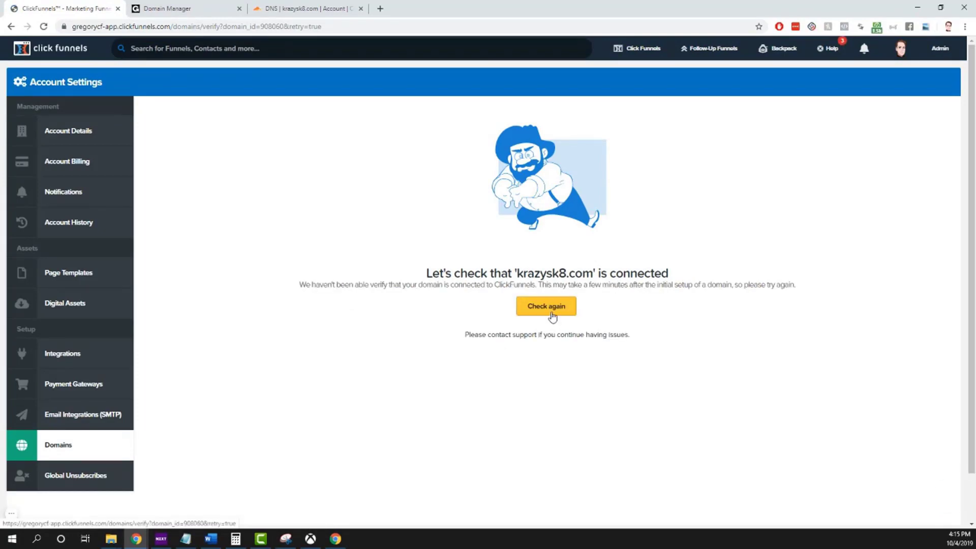
{"action": "left_click", "coordinate": [555, 308]}
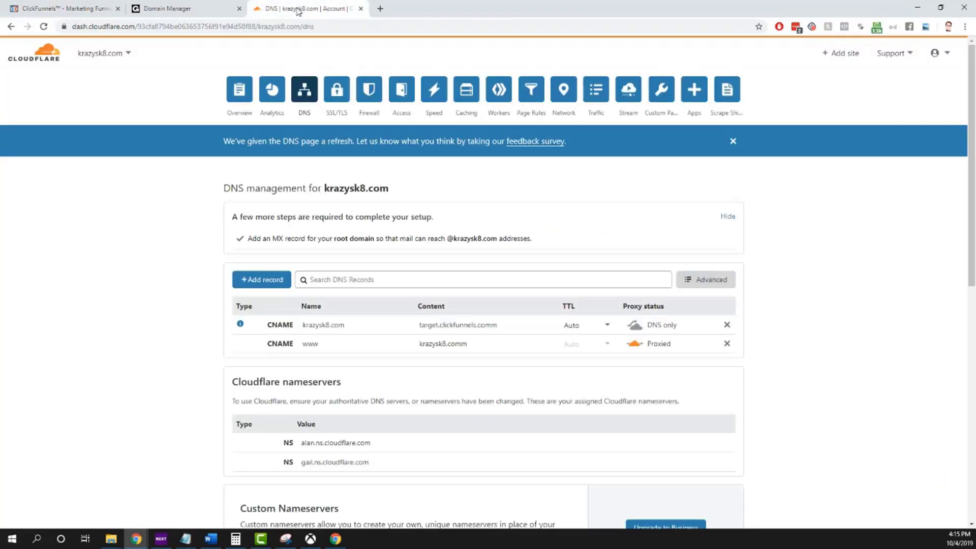
Step: Correct the root CNAME target from target.clickfunnels.comm to target.clickfunnels.com
{"action": "left_click", "coordinate": [298, 9]}
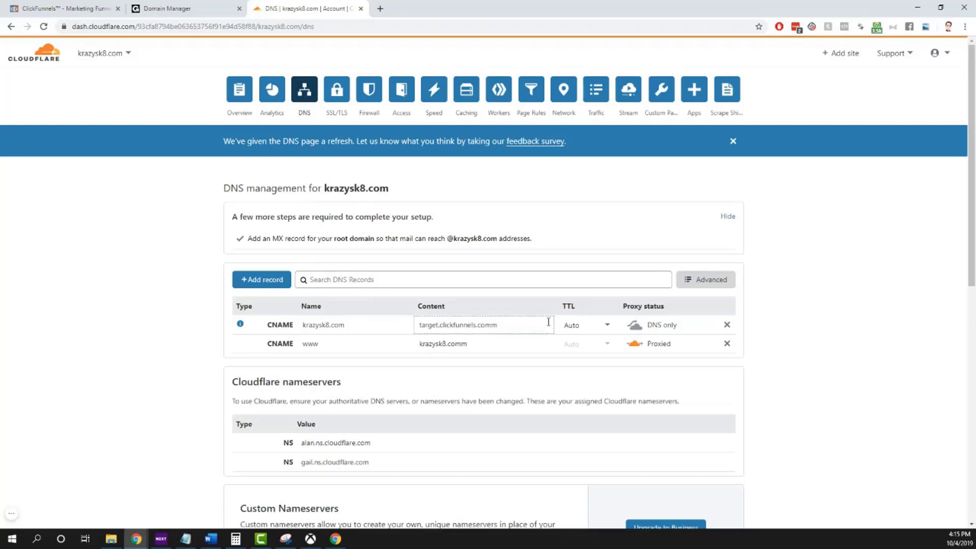
{"action": "left_click", "coordinate": [509, 324]}
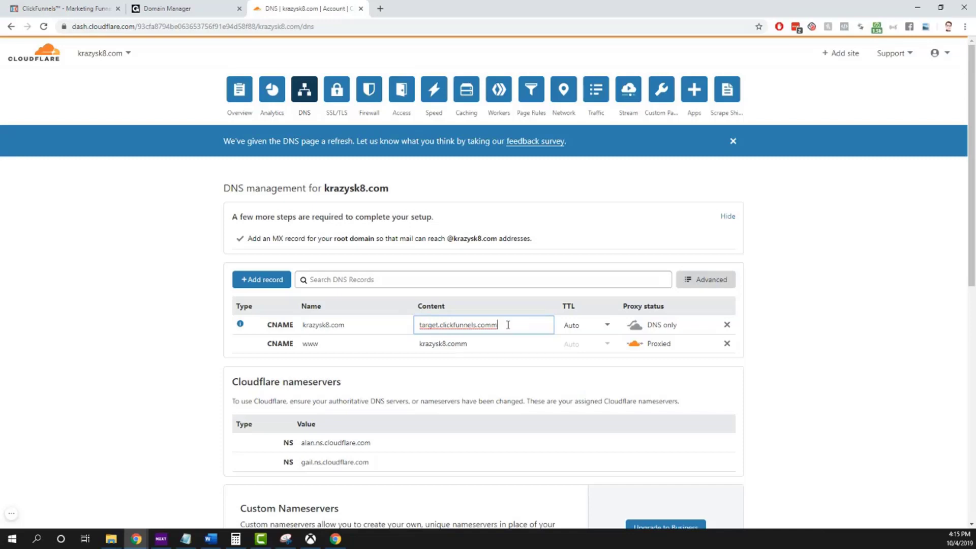
{"action": "key", "text": "BackSpace"}
{"action": "left_click", "coordinate": [842, 349]}
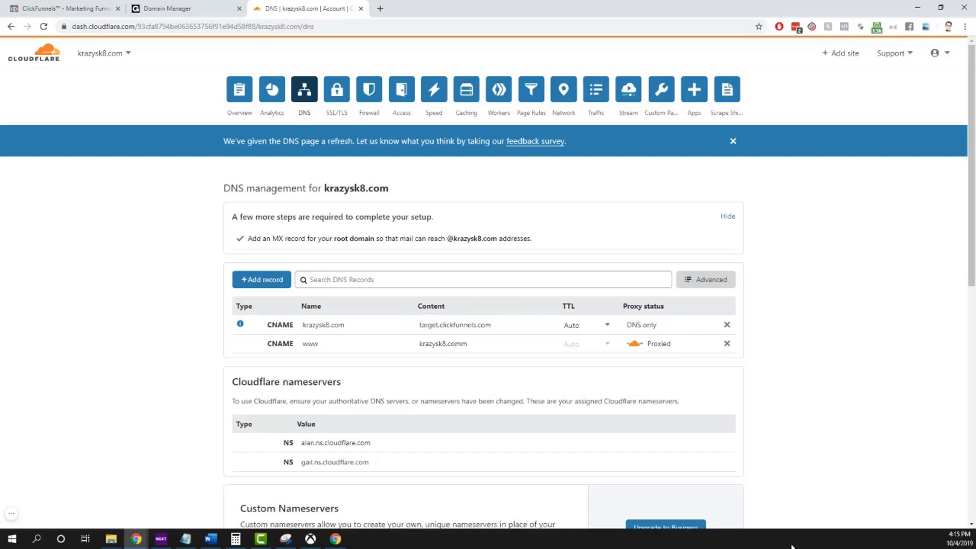
{"action": "left_click", "coordinate": [98, 9]}
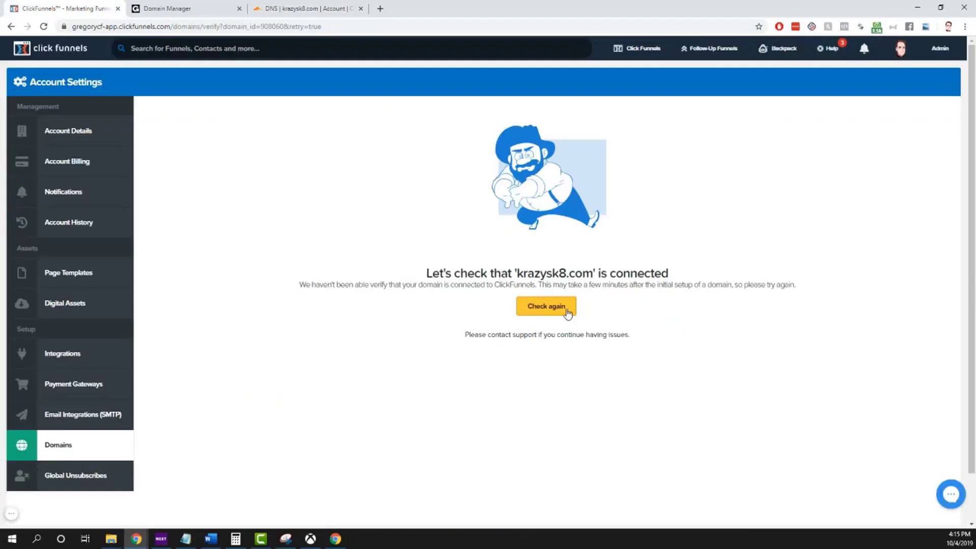
Step: Re-run the connection check, then associate the VFHAT Intro Landing Page funnel with krazysk8.com
{"action": "left_click", "coordinate": [549, 310]}
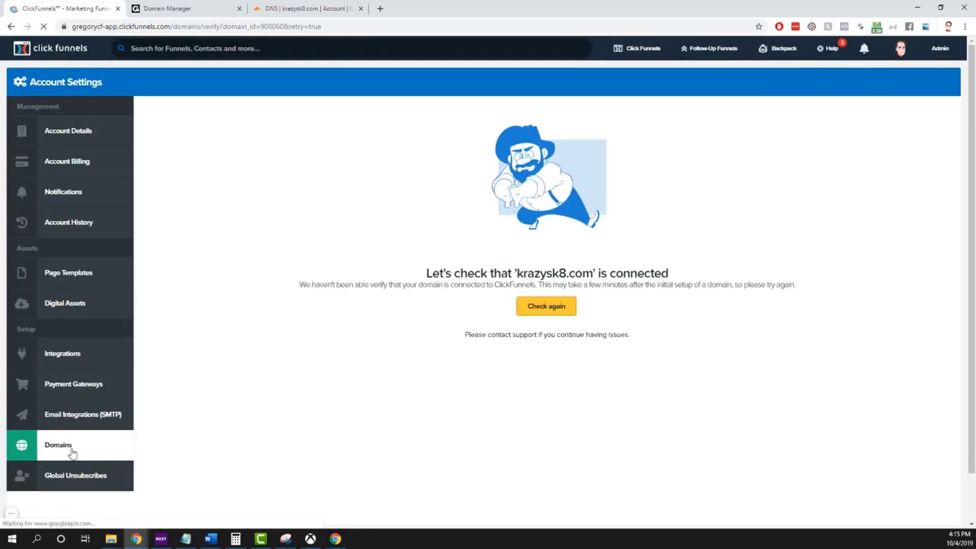
{"action": "left_click", "coordinate": [536, 309]}
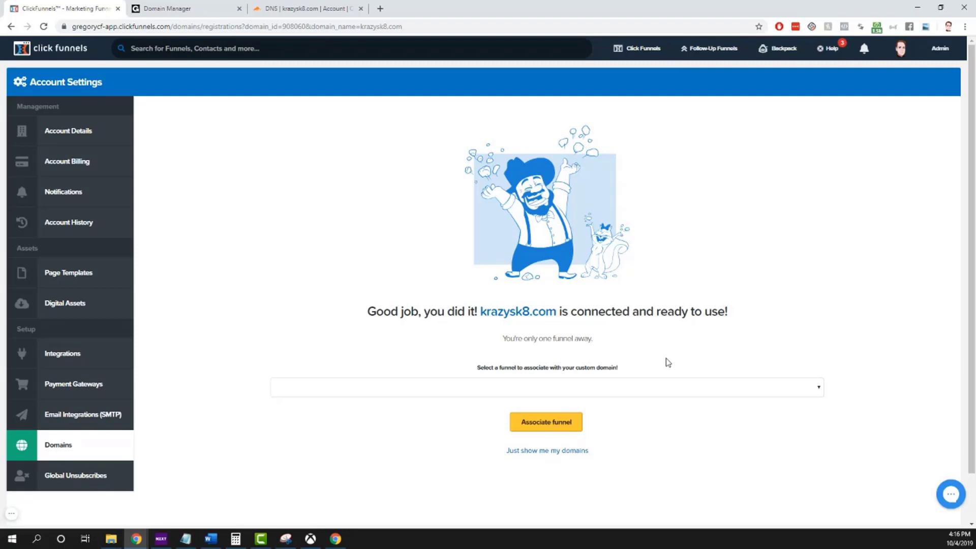
{"action": "left_click", "coordinate": [810, 390]}
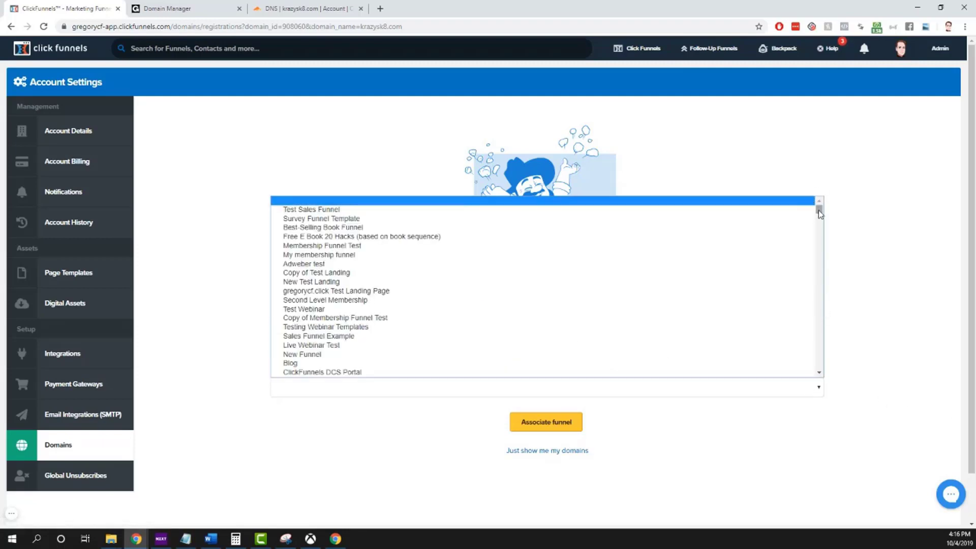
{"action": "left_click_drag", "start_coordinate": [819, 209], "coordinate": [817, 384]}
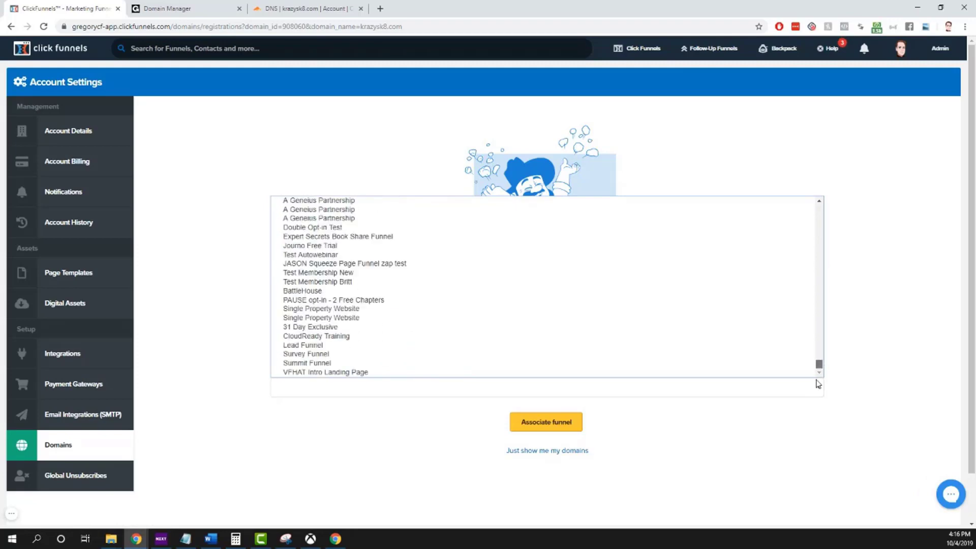
{"action": "left_click", "coordinate": [335, 374]}
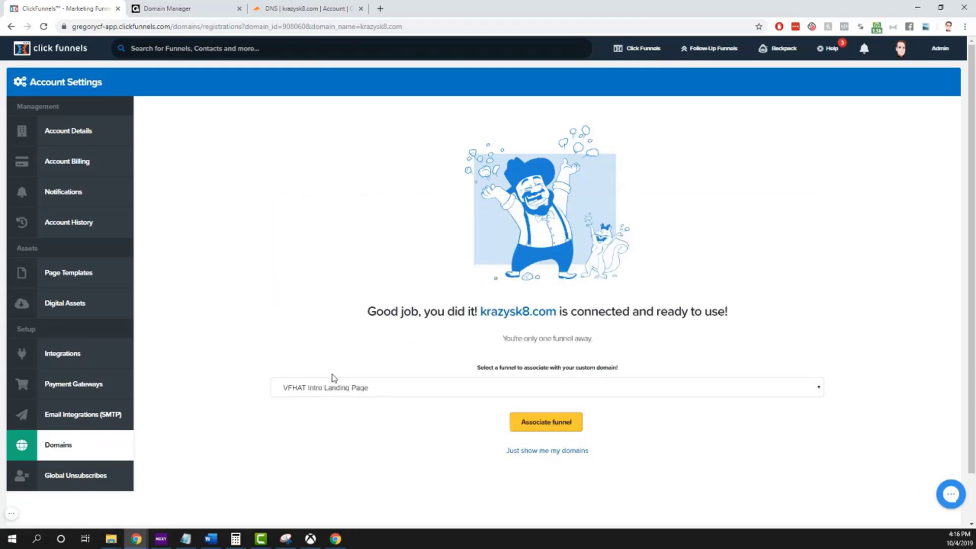
{"action": "left_click", "coordinate": [544, 427]}
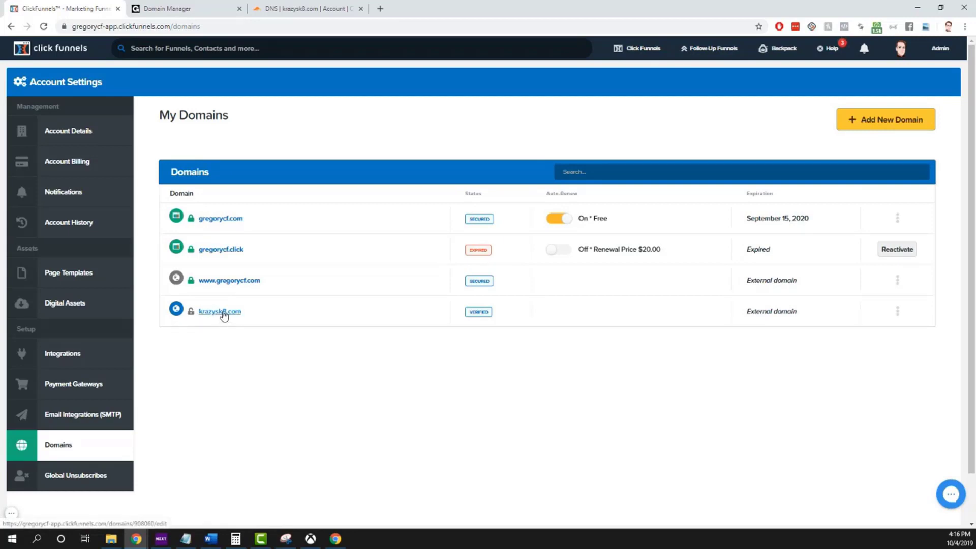
Step: Add SSL to krazysk8.com in its domain settings and check until it is Secured
{"action": "left_click", "coordinate": [898, 316]}
{"action": "left_click", "coordinate": [882, 324]}
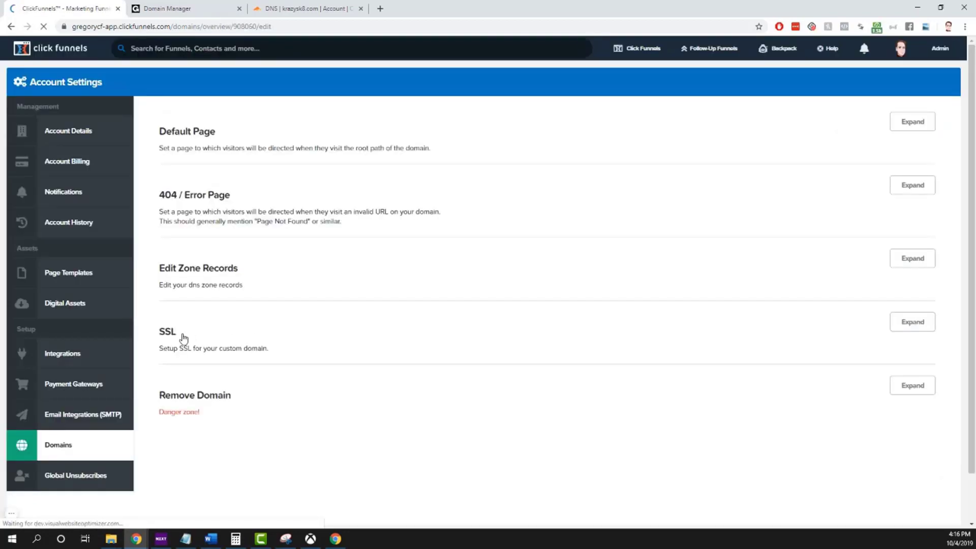
{"action": "left_click", "coordinate": [914, 328]}
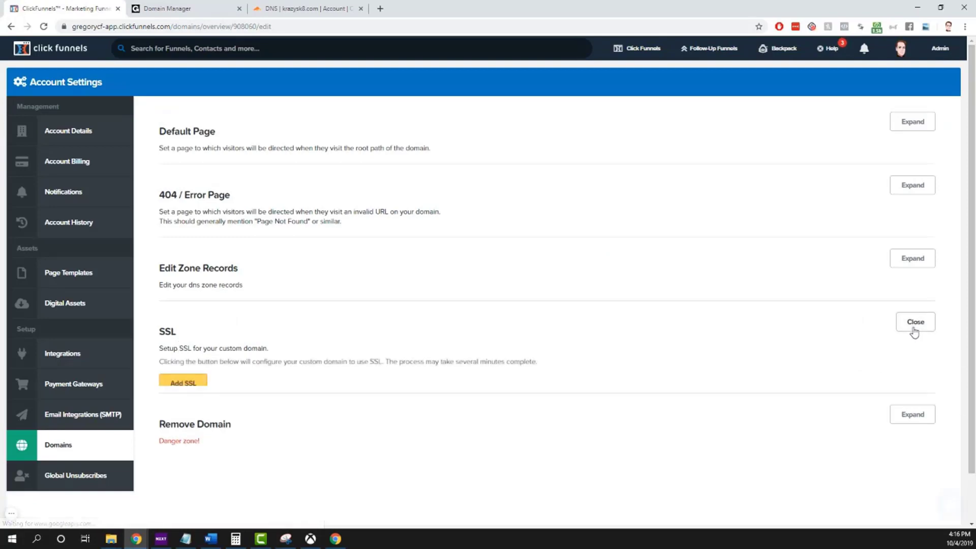
{"action": "left_click", "coordinate": [191, 385]}
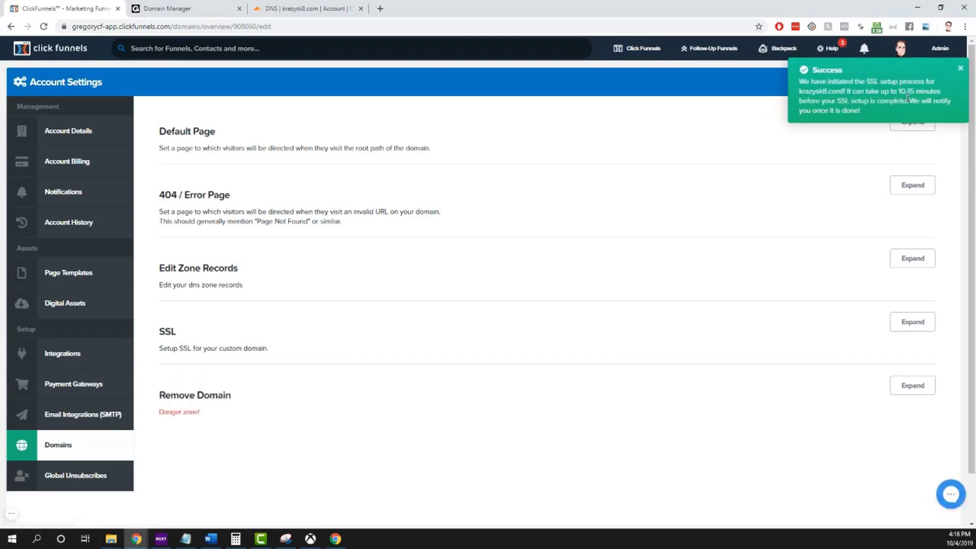
{"action": "left_click", "coordinate": [911, 325]}
{"action": "left_click", "coordinate": [195, 384]}
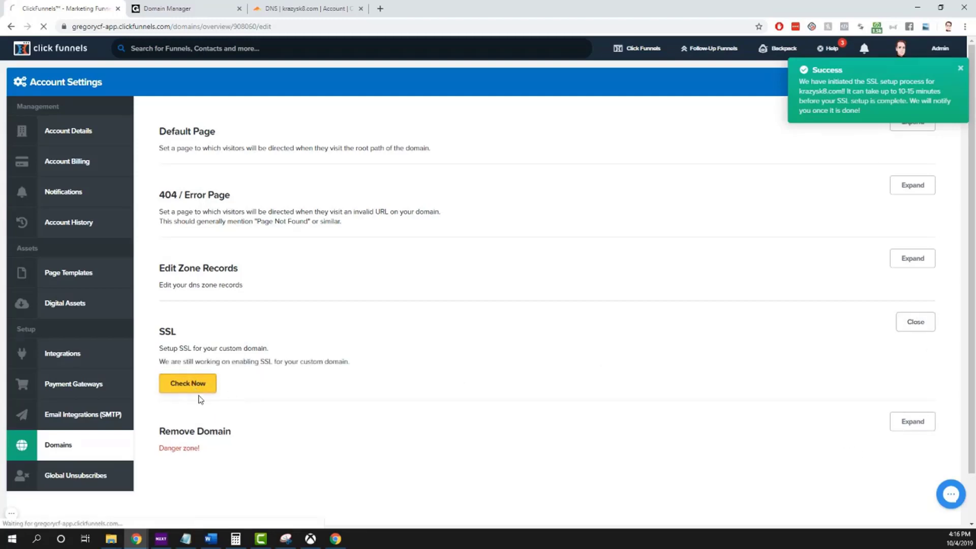
{"action": "mouse_move", "coordinate": [217, 545]}
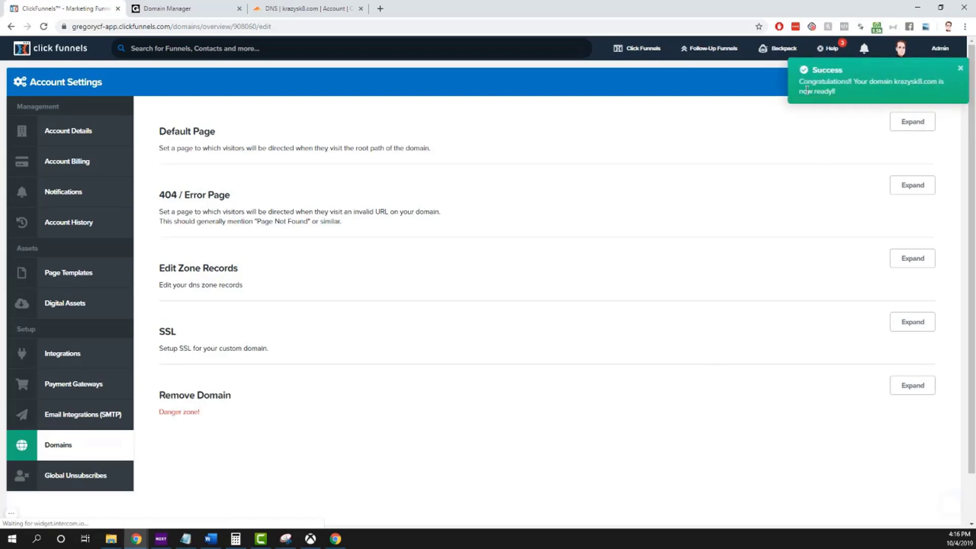
{"action": "left_click", "coordinate": [69, 448]}
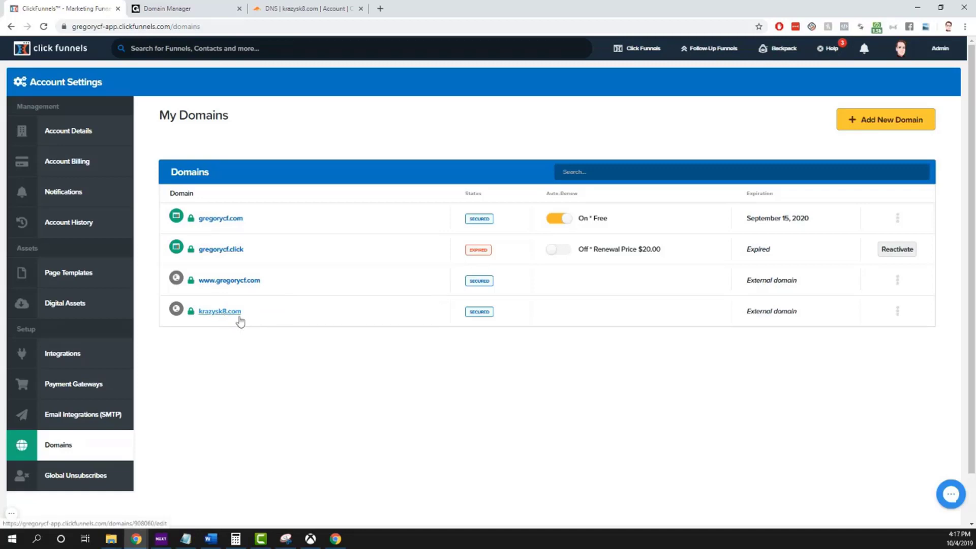
Step: Set krazysk8.com as the VFHAT Intro Landing Page funnel's domain and save its settings
{"action": "mouse_move", "coordinate": [638, 48]}
{"action": "left_click", "coordinate": [644, 74]}
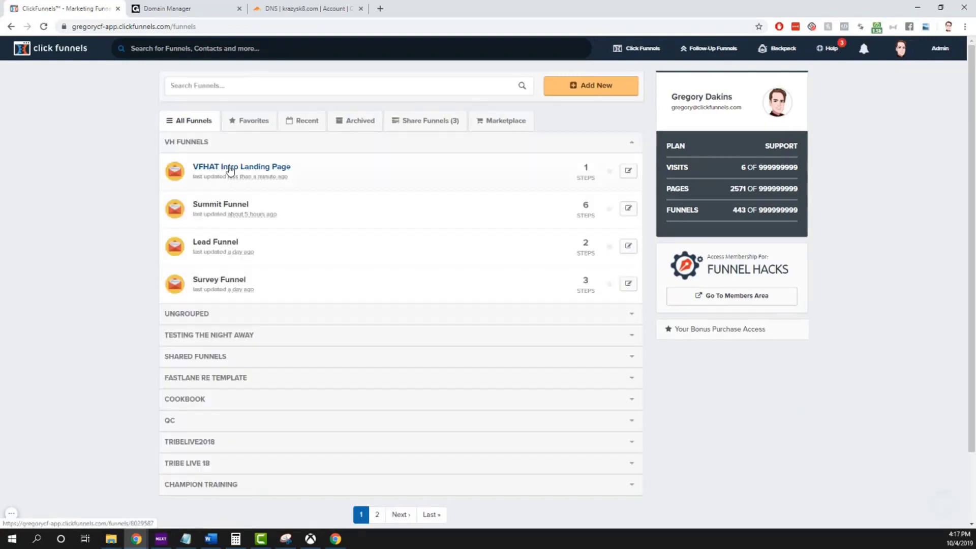
{"action": "left_click", "coordinate": [229, 167]}
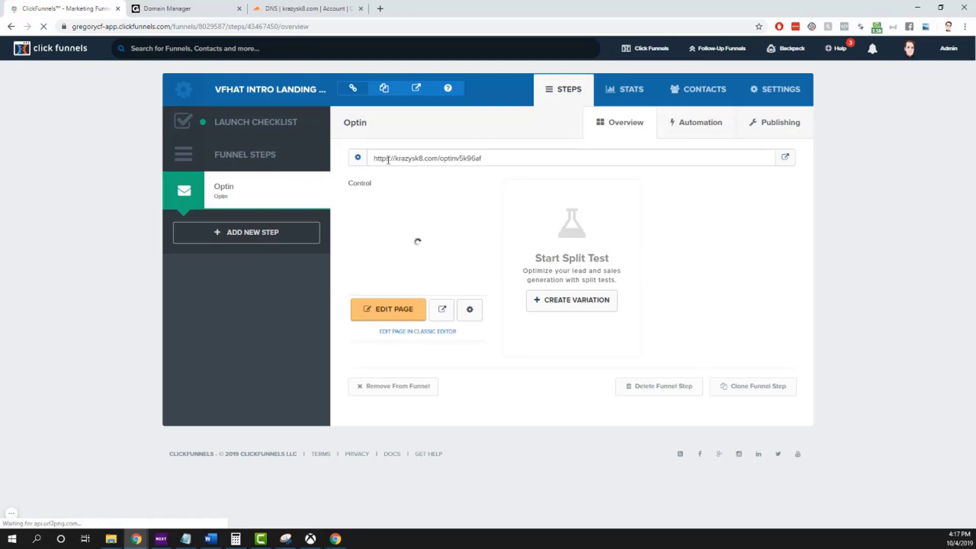
{"action": "left_click_drag", "start_coordinate": [386, 159], "coordinate": [424, 159]}
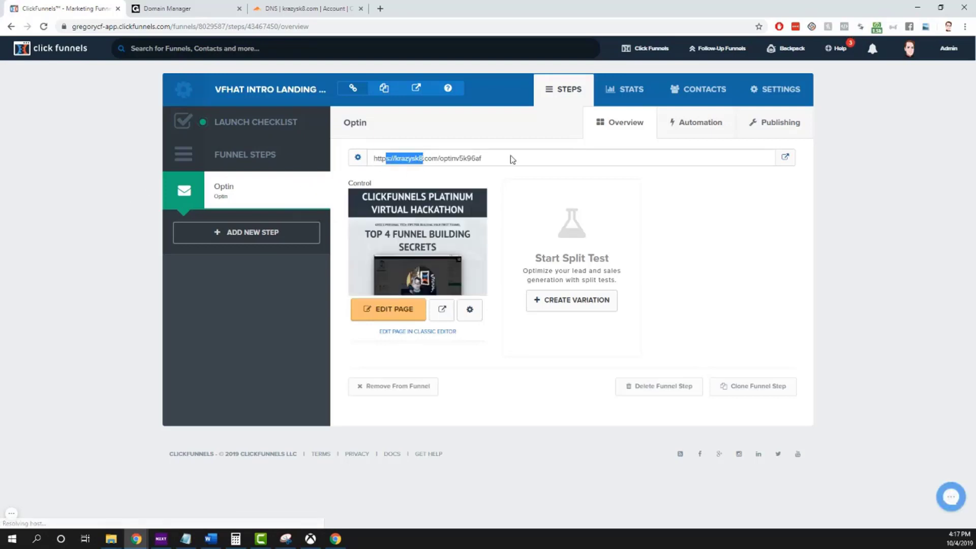
{"action": "left_click", "coordinate": [783, 93]}
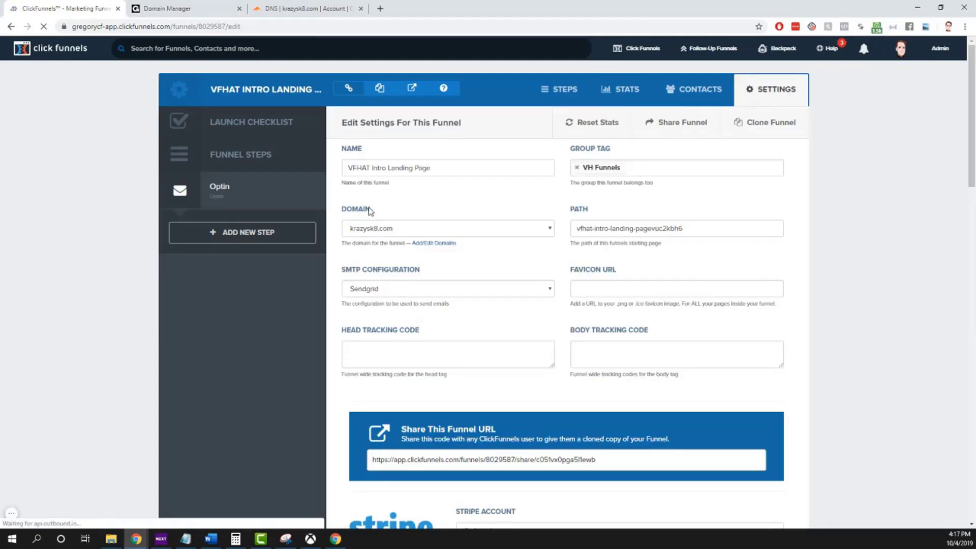
{"action": "left_click", "coordinate": [381, 231]}
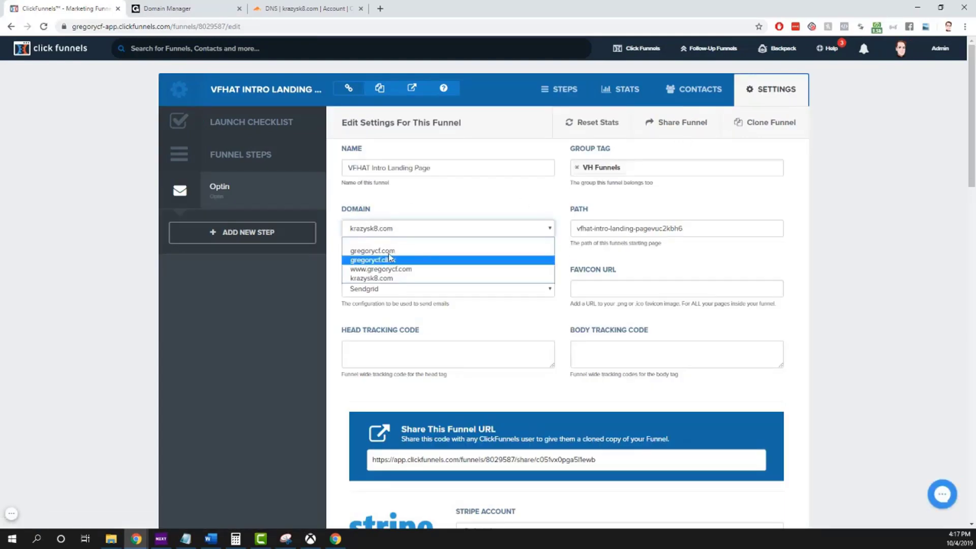
{"action": "left_click", "coordinate": [871, 202]}
{"action": "scroll", "coordinate": [859, 229], "scroll_direction": "down", "scroll_amount": 20}
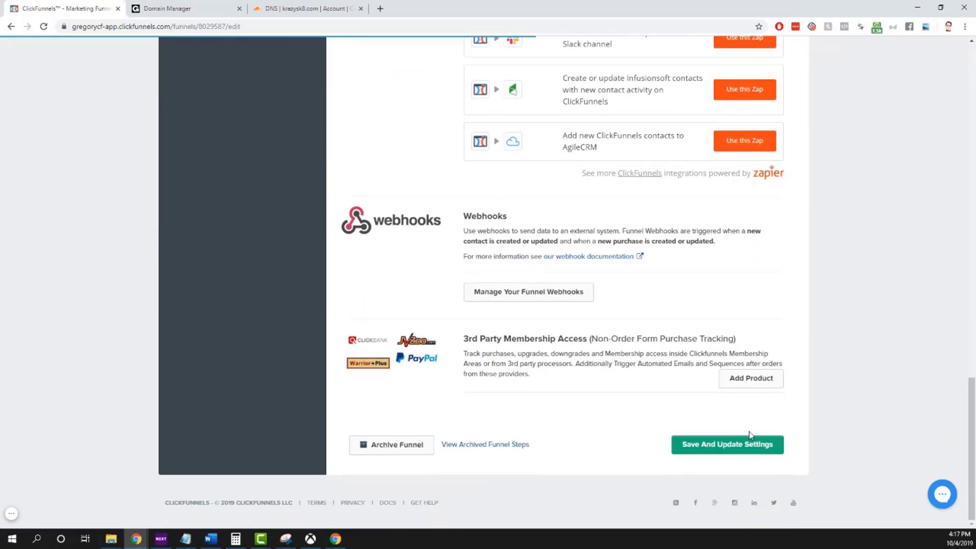
{"action": "left_click", "coordinate": [725, 445]}
{"action": "scroll", "coordinate": [812, 407], "scroll_direction": "up", "scroll_amount": 20}
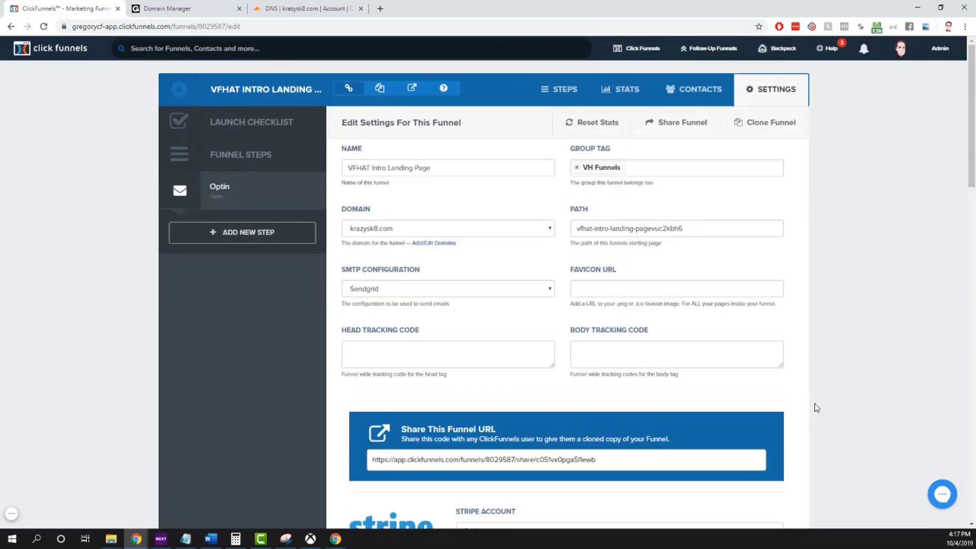
Step: Load krazysk8.com in a new incognito window to check that the opt-in page appears
{"action": "left_click", "coordinate": [966, 26]}
{"action": "left_click", "coordinate": [910, 90]}
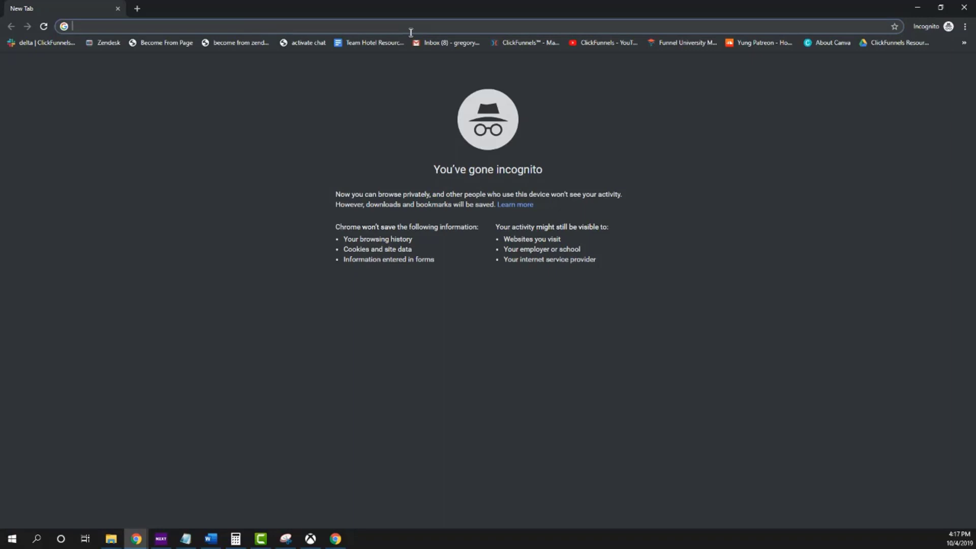
{"action": "type", "text": "krazysk8."}
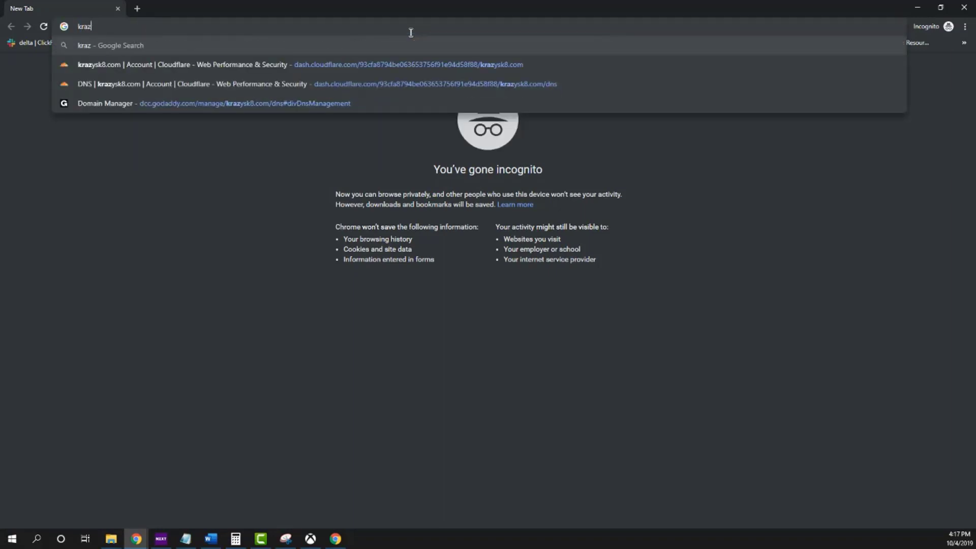
{"action": "type", "text": "com"}
{"action": "key", "text": "Return"}
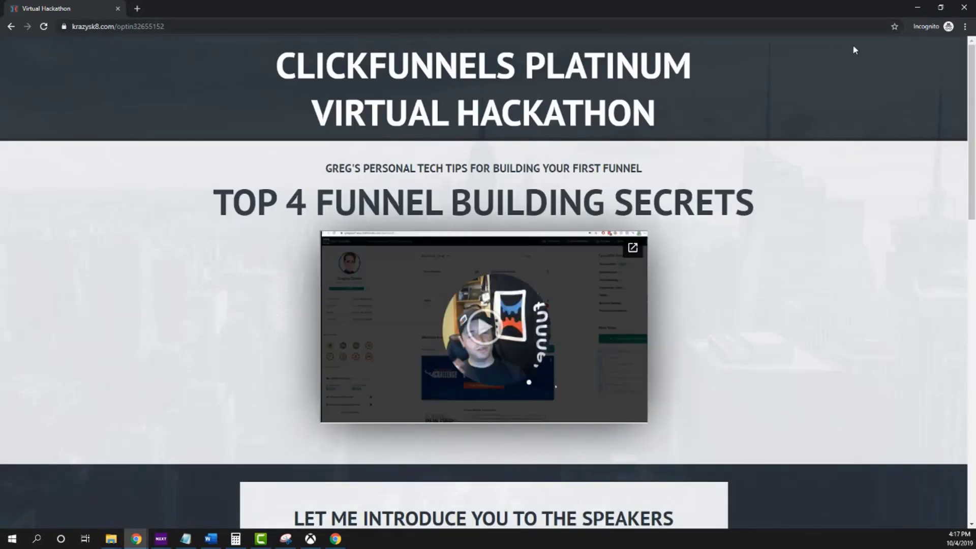
{"action": "left_click", "coordinate": [960, 9]}
{"action": "left_click", "coordinate": [967, 27]}
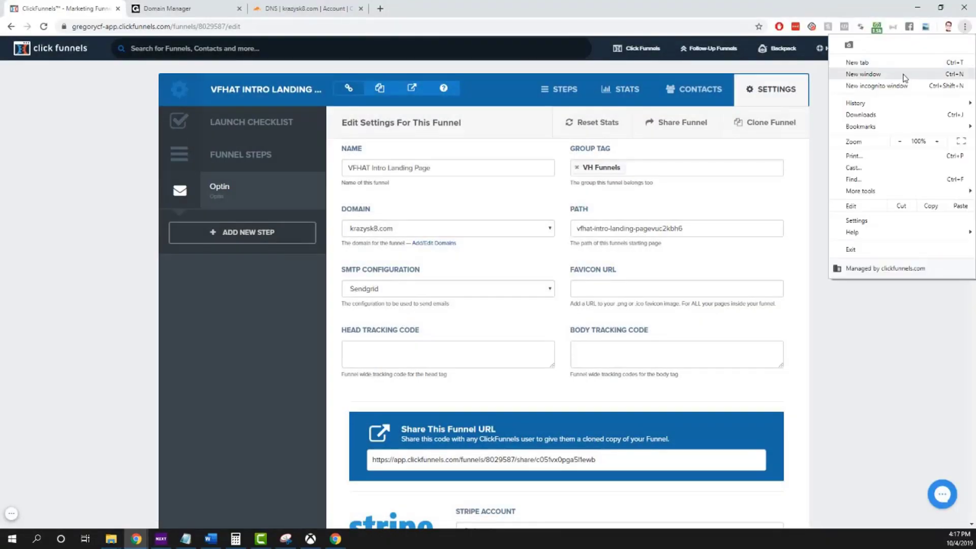
{"action": "left_click", "coordinate": [864, 88]}
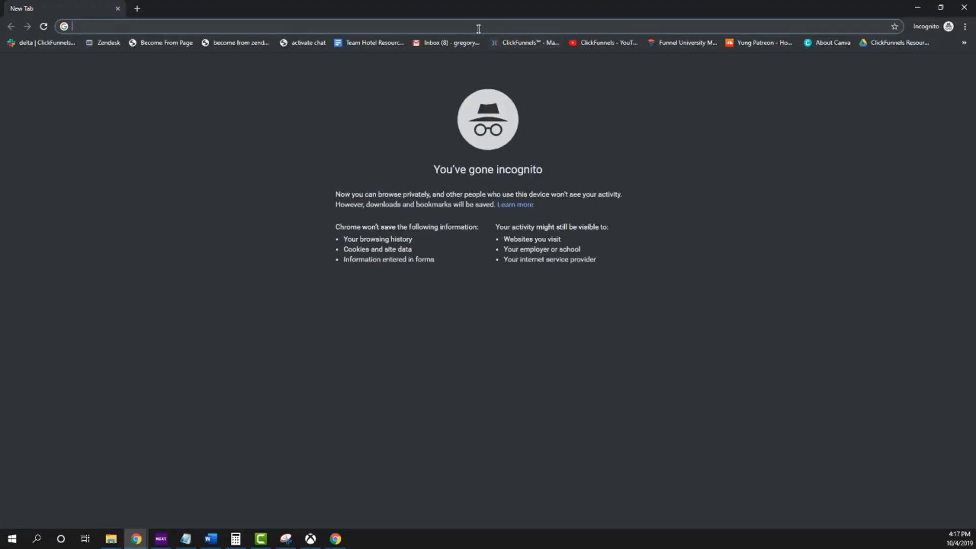
{"action": "type", "text": "www.kra"}
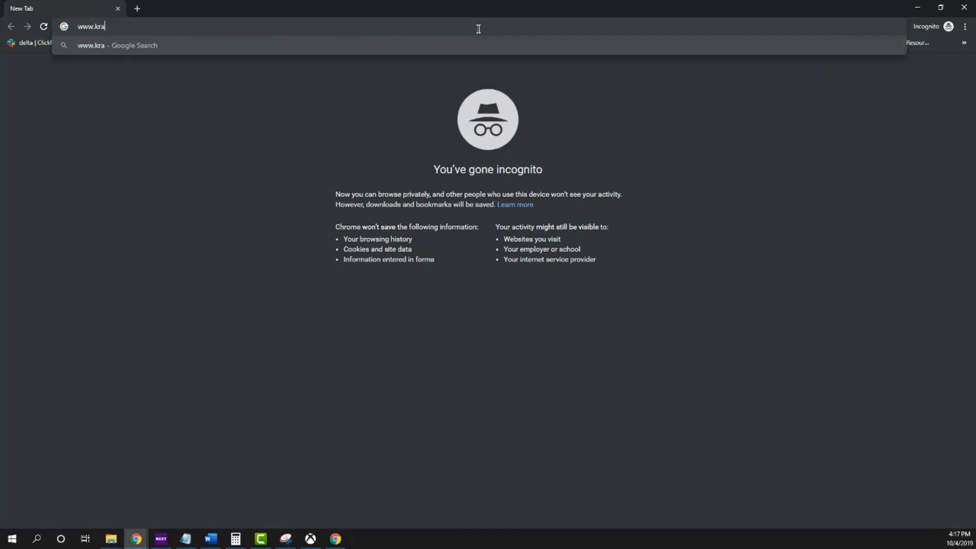
{"action": "type", "text": "zysk8.com"}
{"action": "key", "text": "Return"}
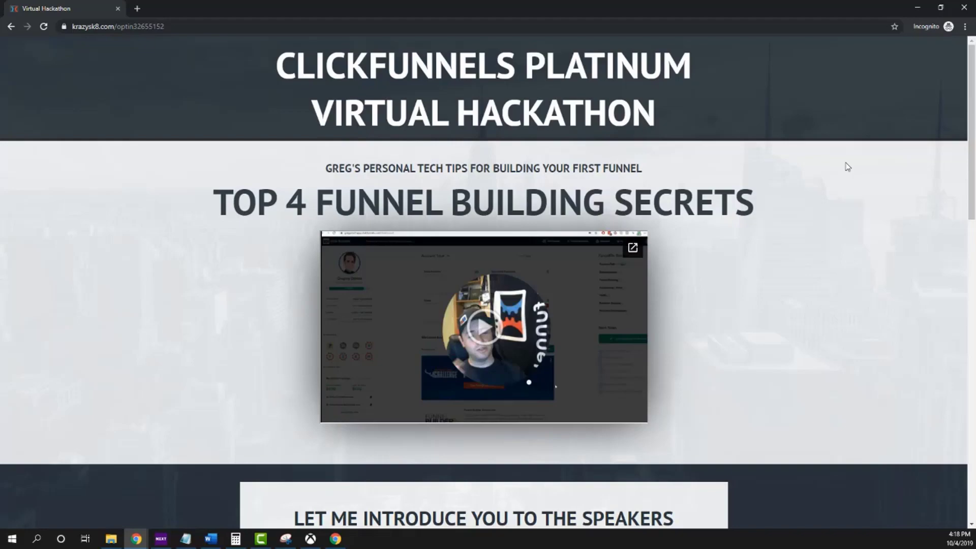
Step: Close the incognito window and dismiss the help chat, returning to the VFHAT funnel settings
{"action": "left_click", "coordinate": [117, 8]}
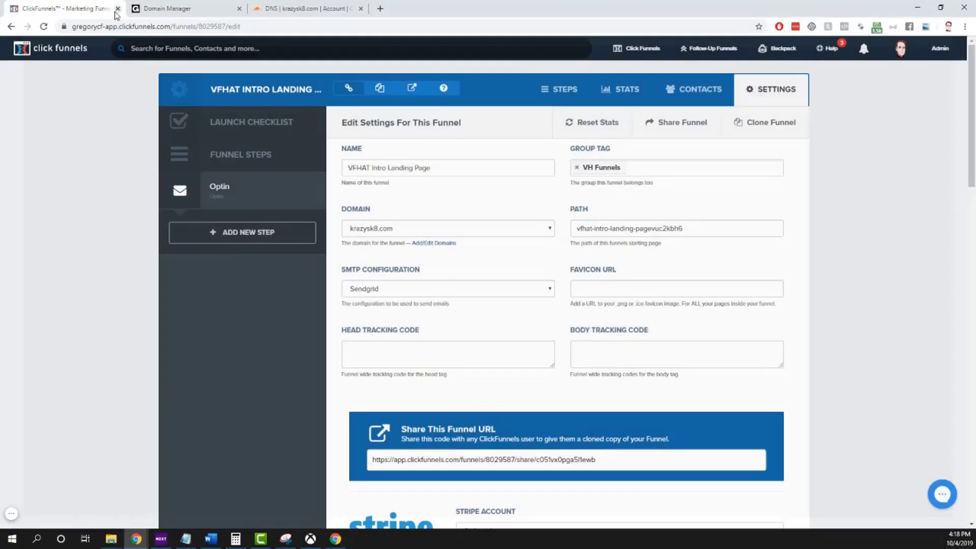
{"action": "left_click", "coordinate": [941, 496]}
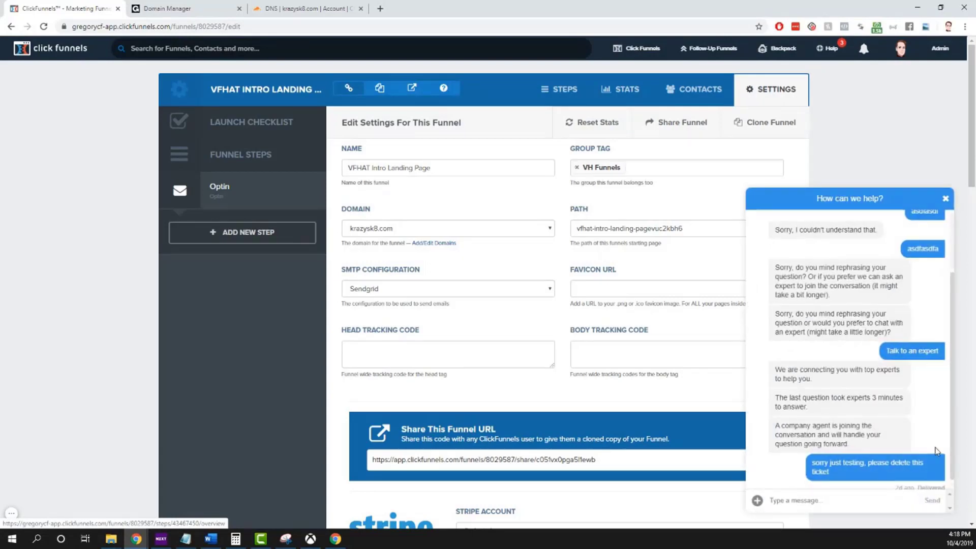
{"action": "left_click", "coordinate": [946, 200]}
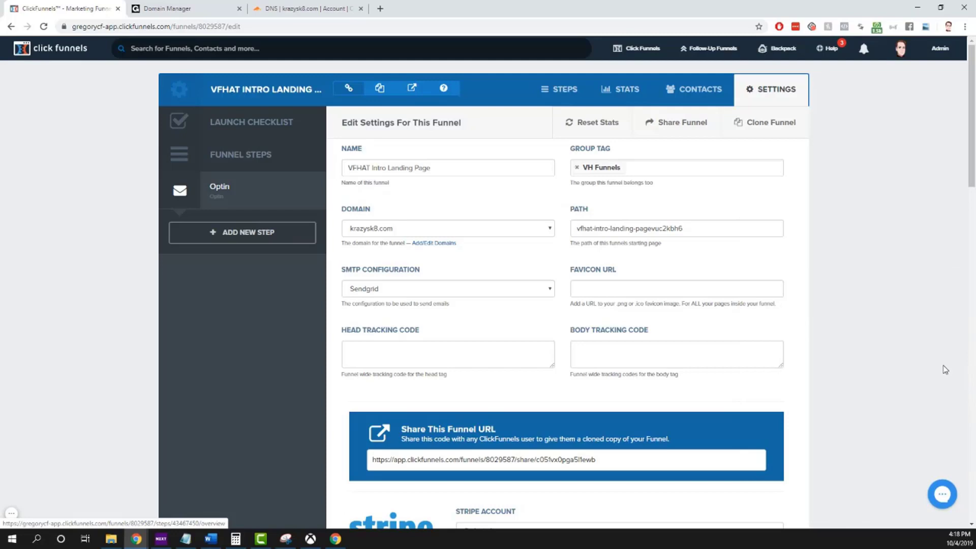